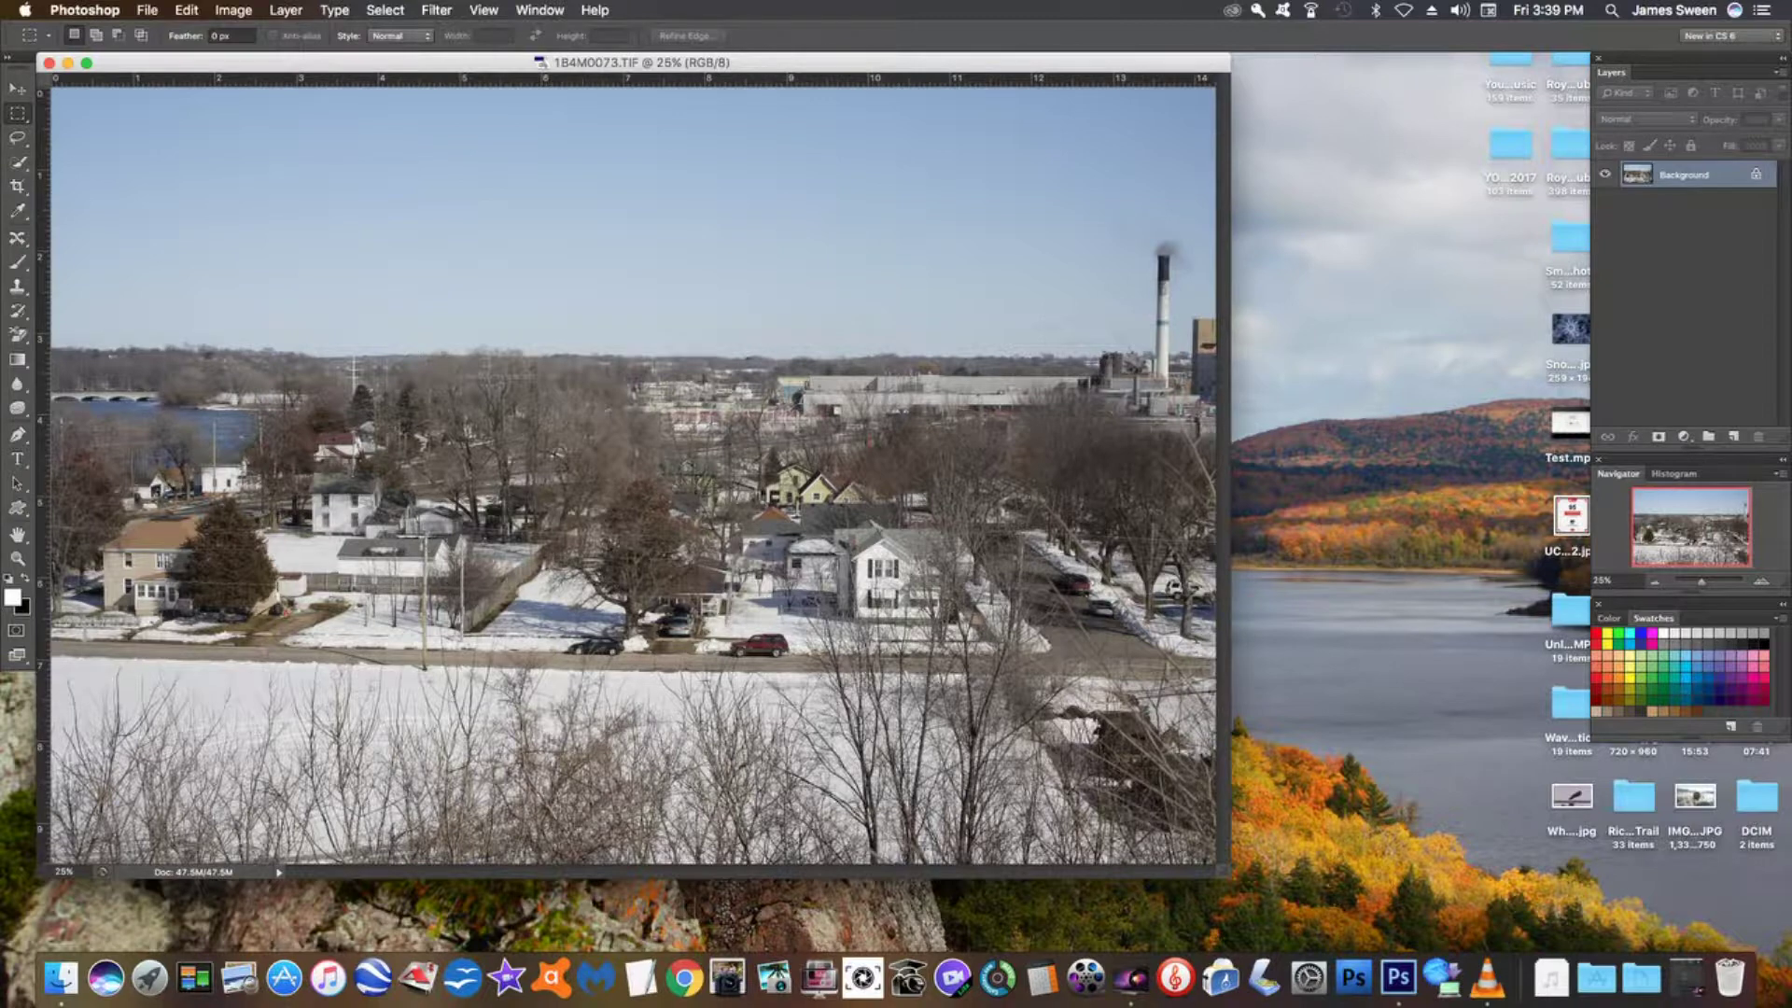
# Step: Open the dog photo Resized_20170930_081105 copy.jpg from the desktop, float it in its own window and display it at 100%
pyautogui.press('super+Tab')
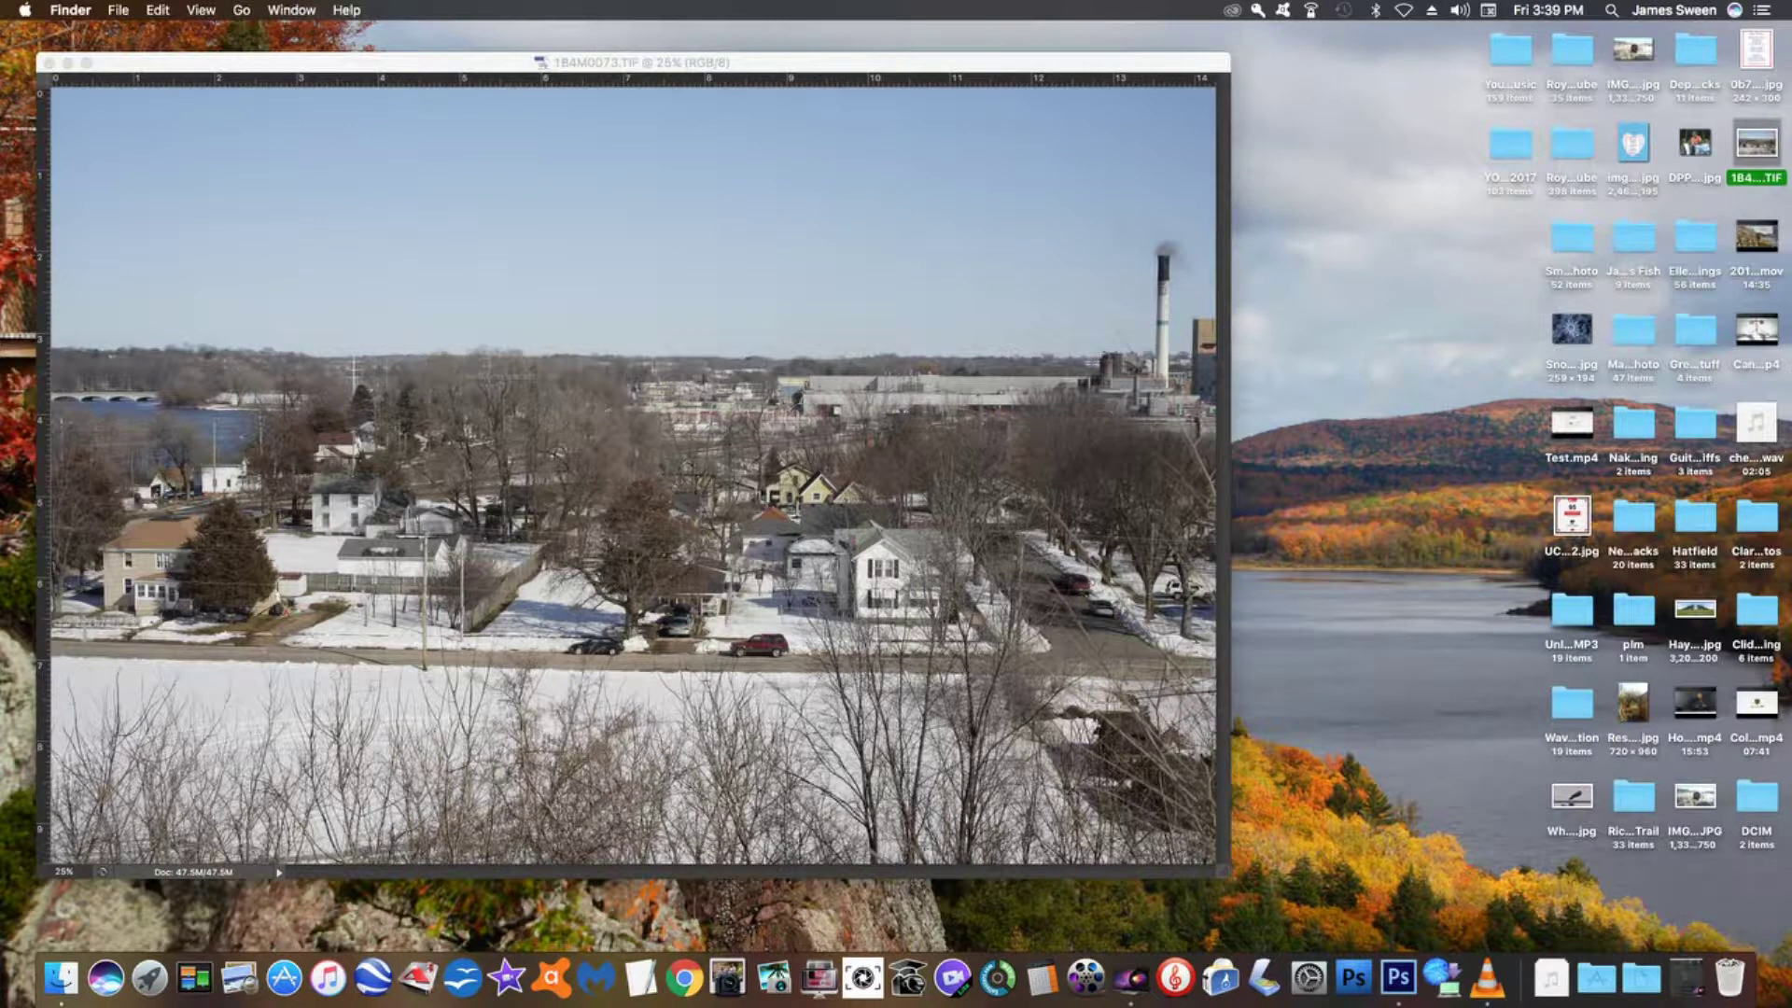
pyautogui.click(1632, 704)
pyautogui.press('super+o')
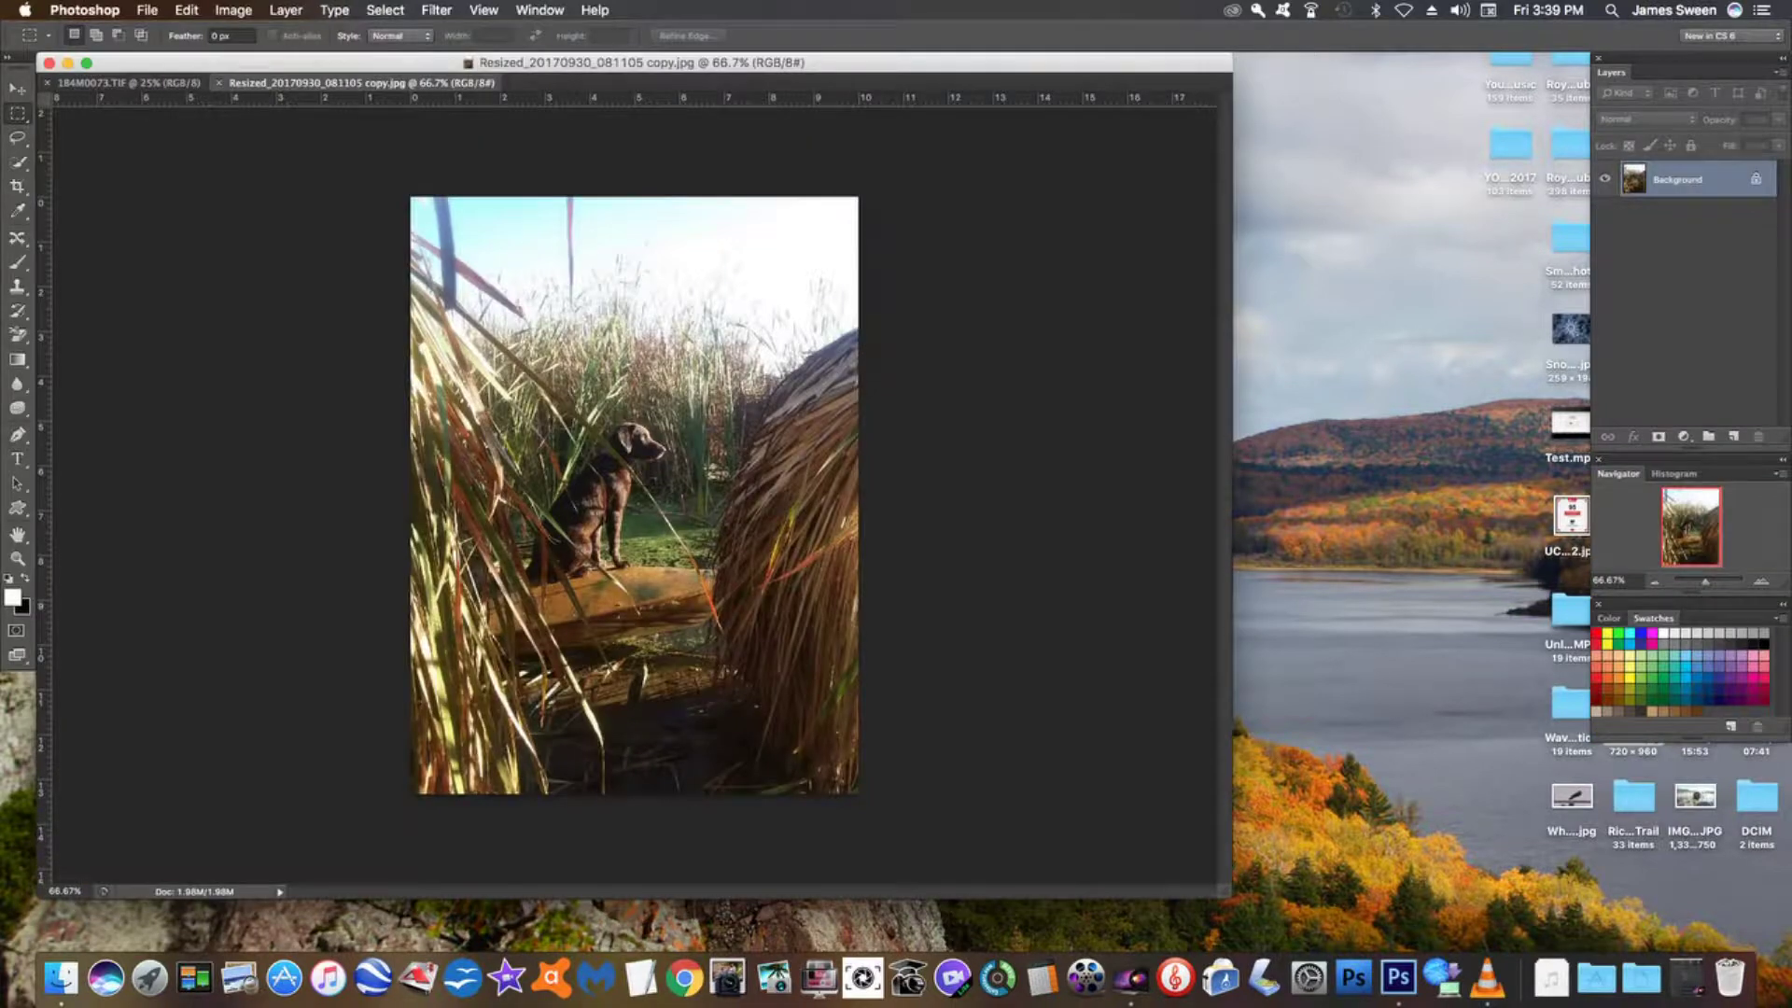
pyautogui.moveTo(362, 82); pyautogui.dragTo(482, 106)
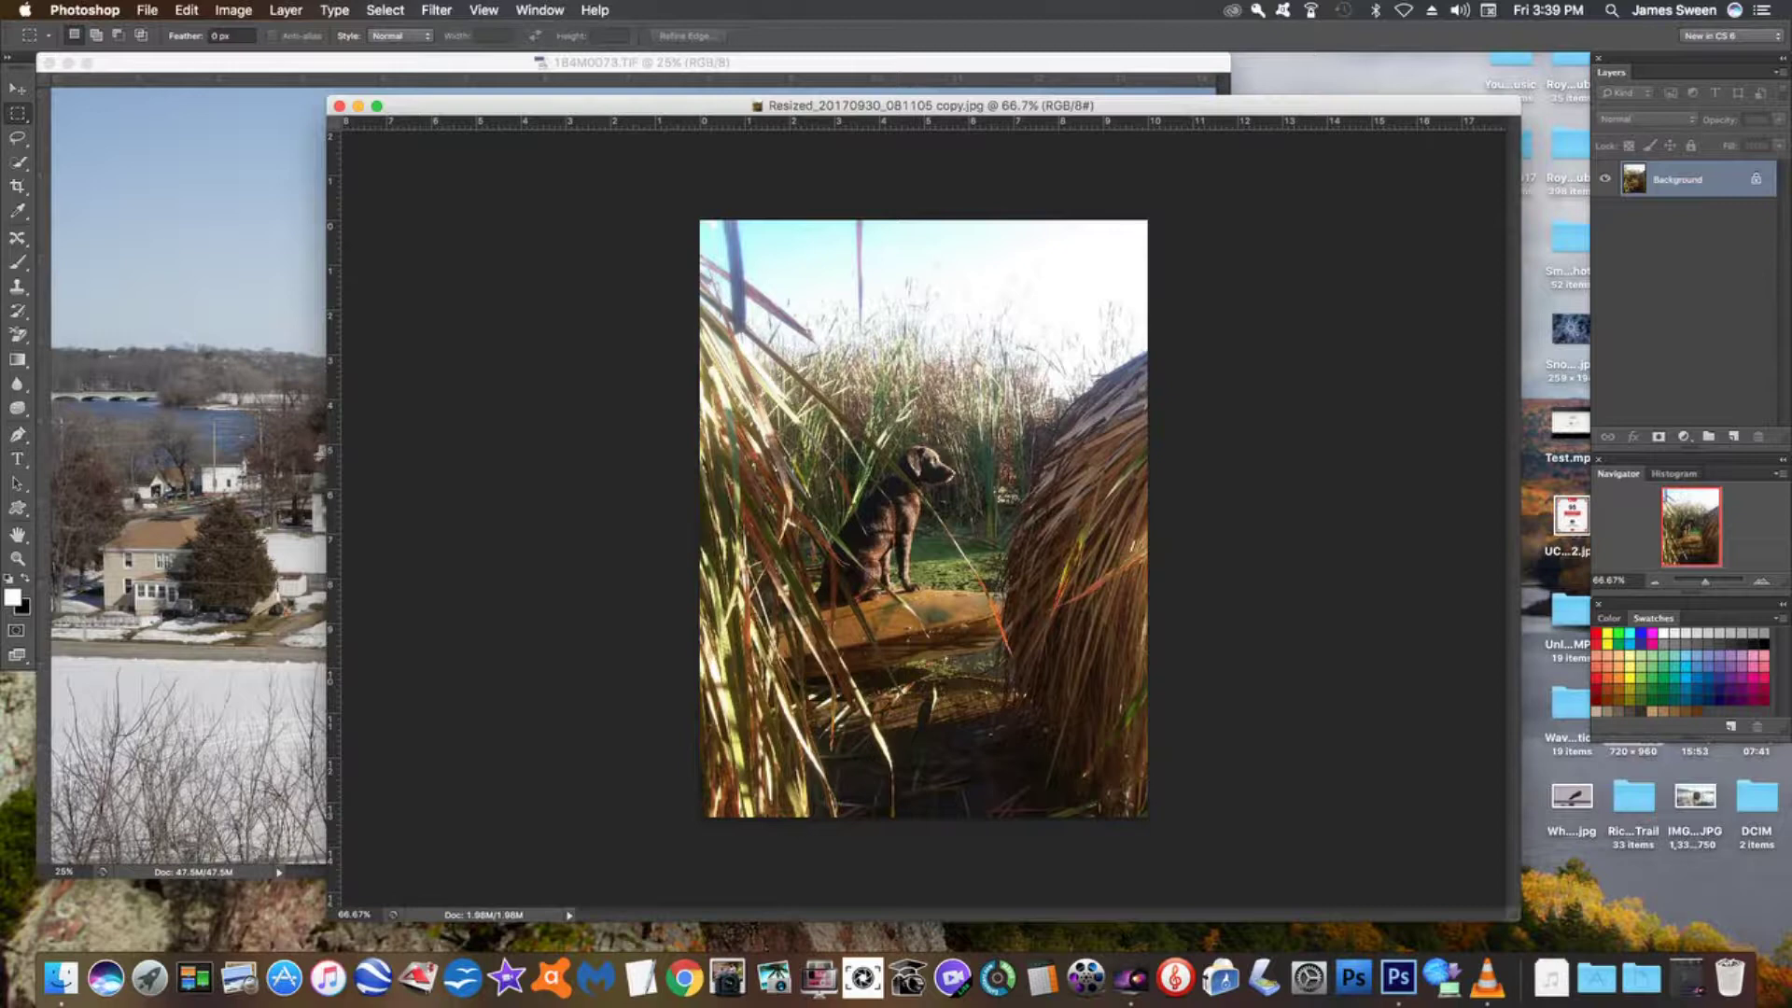
pyautogui.scroll(2, 924, 518)
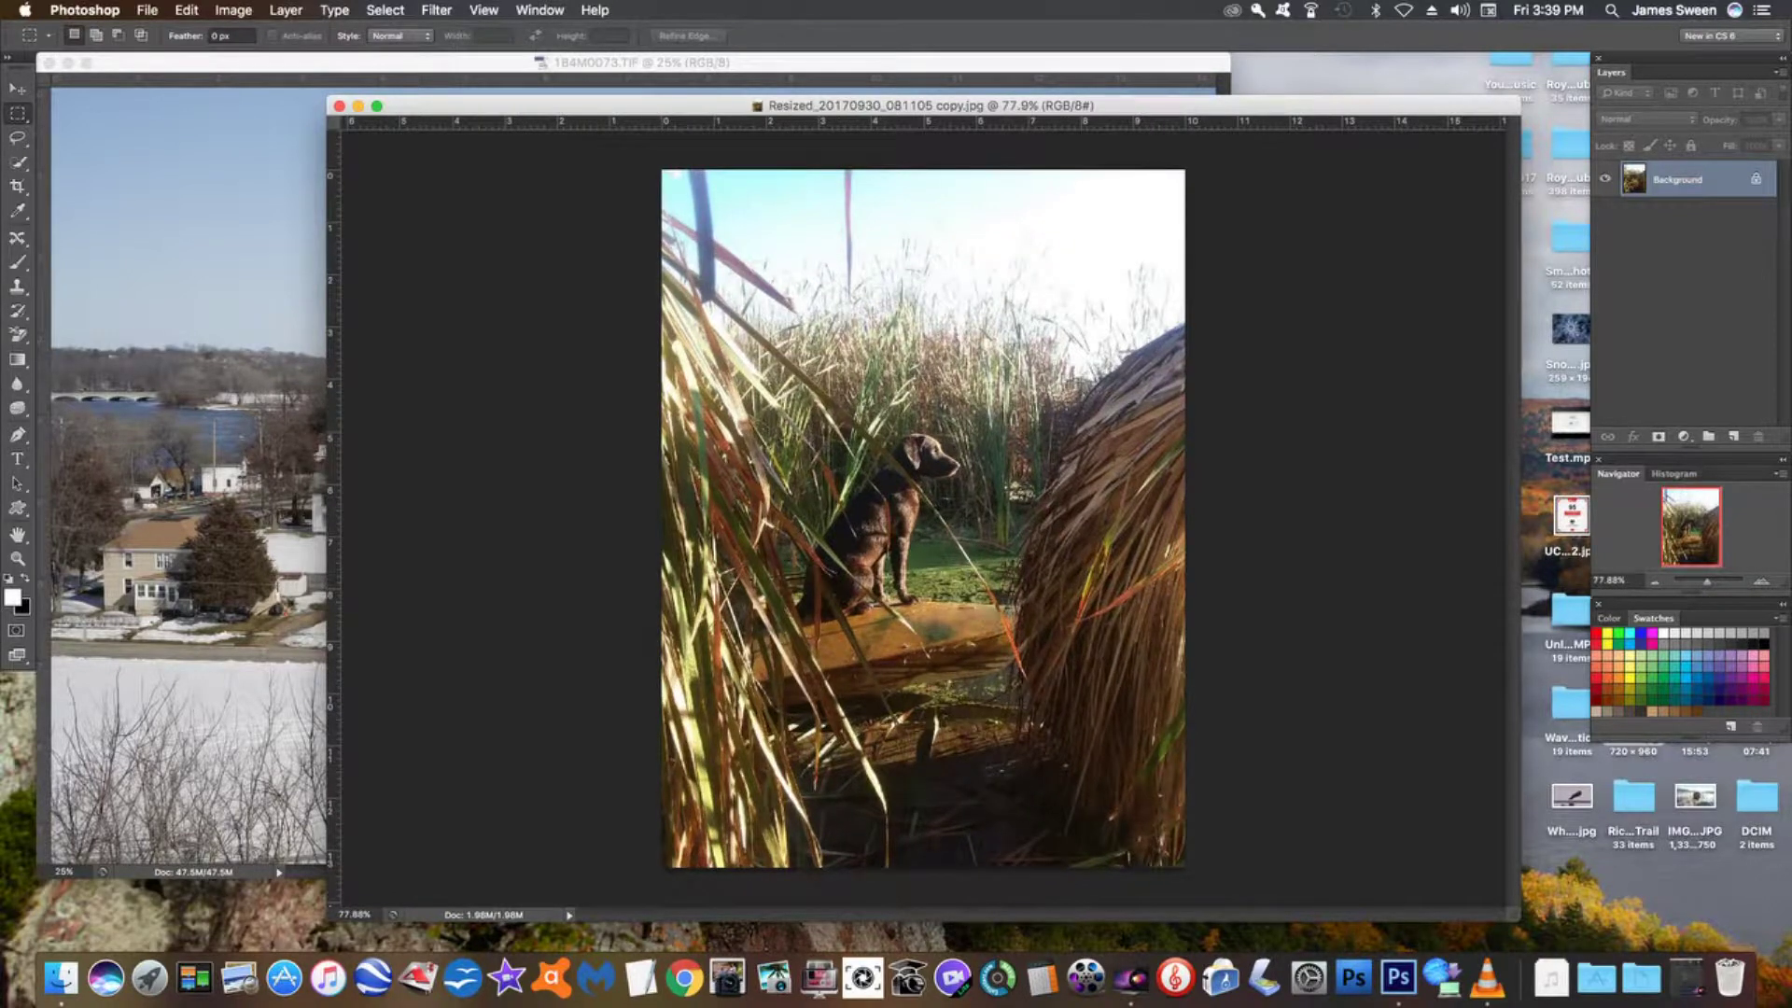
pyautogui.scroll(3, 924, 518)
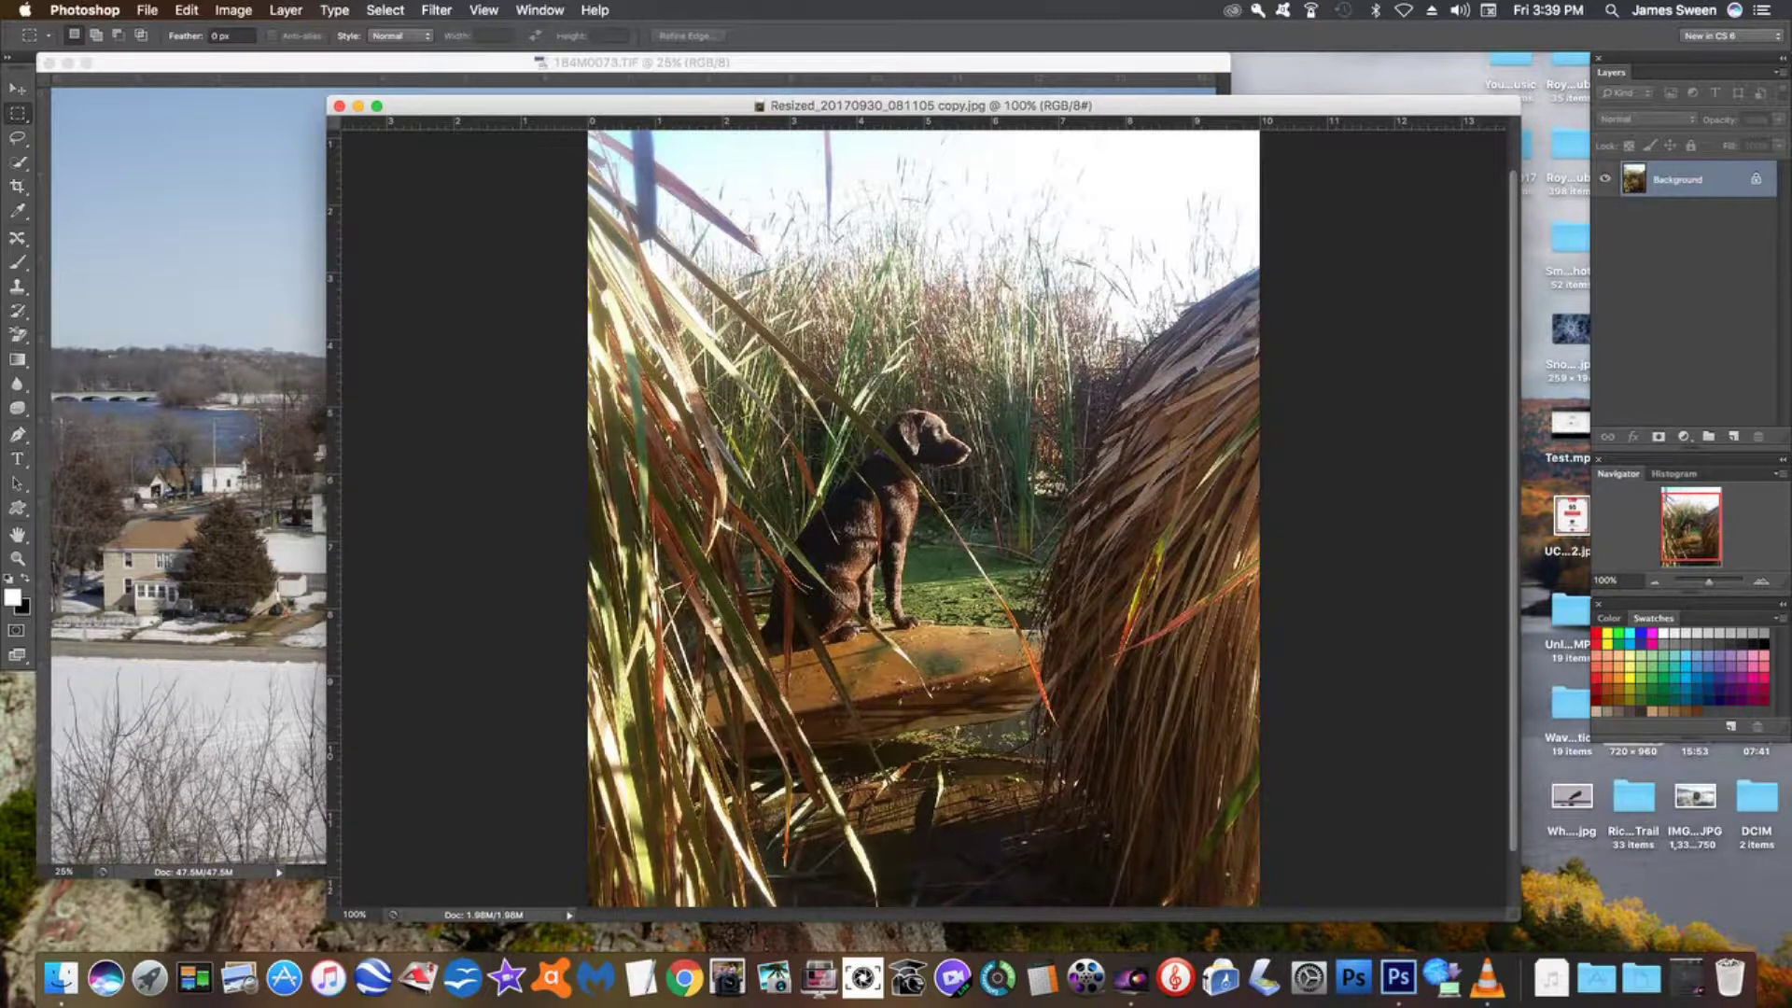
# Step: Examine the detail of the winter street photo 1B4M0073.TIF at 100% and close that file
pyautogui.hotkey('ctrl', 'Tab')
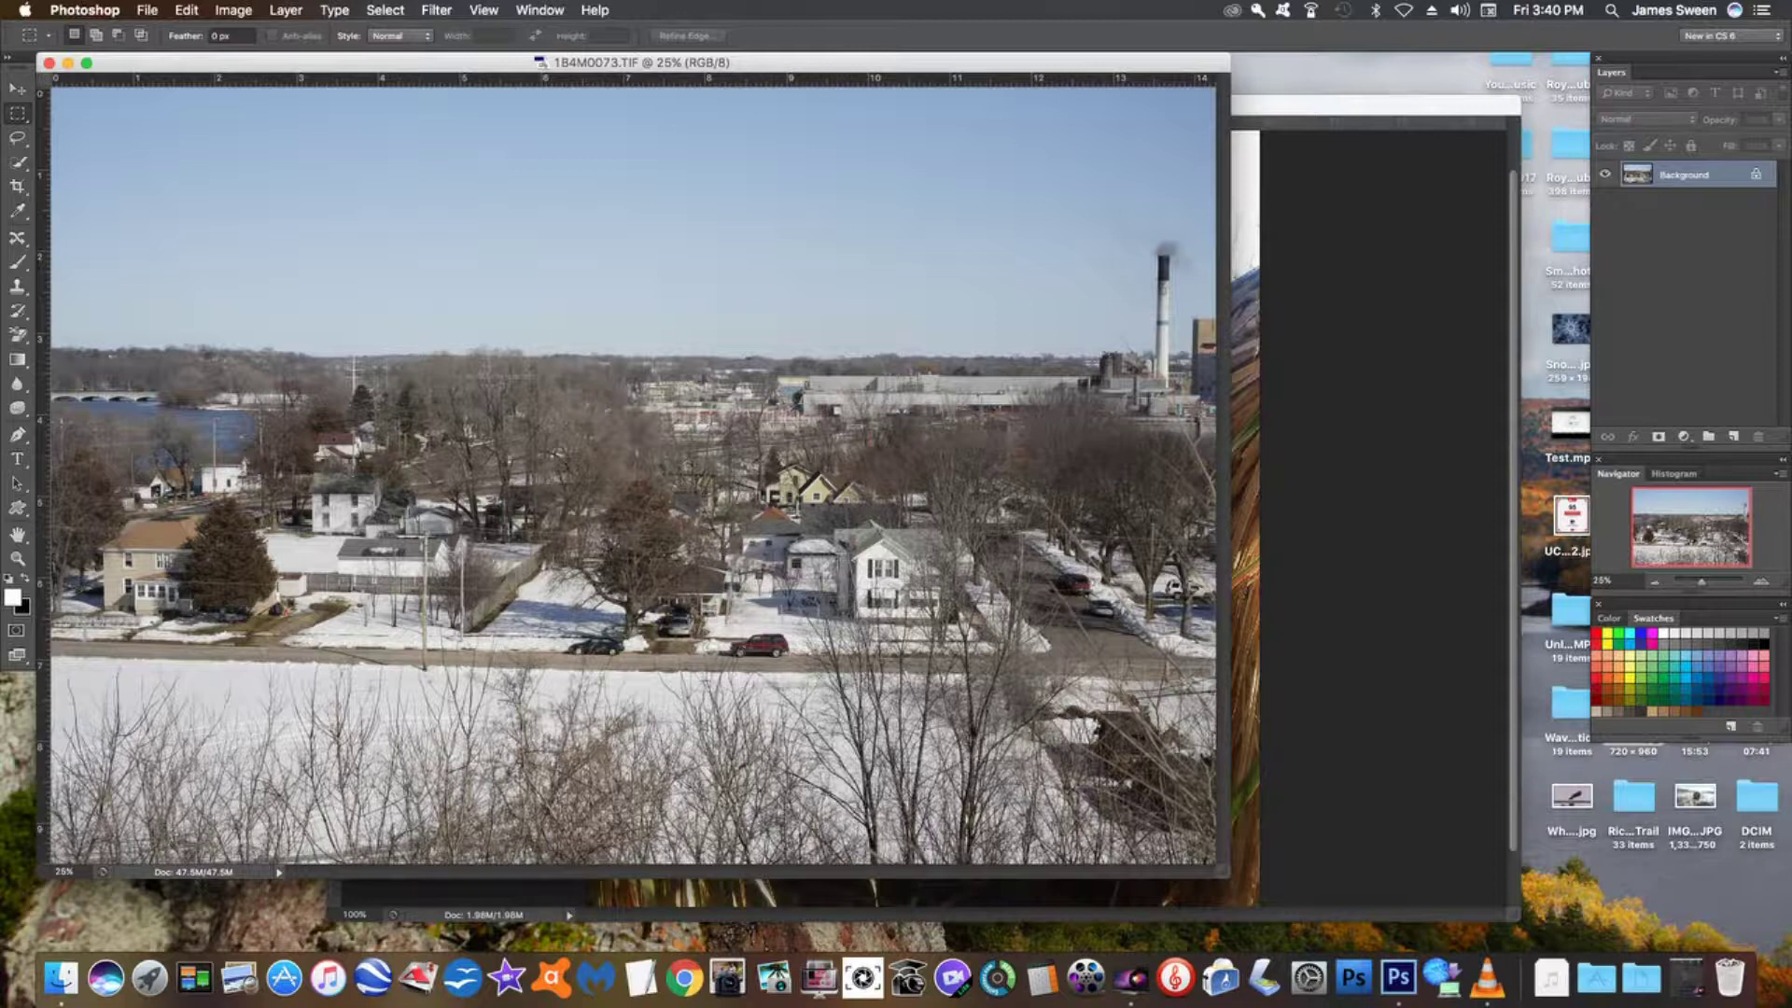
pyautogui.scroll(3, 635, 457)
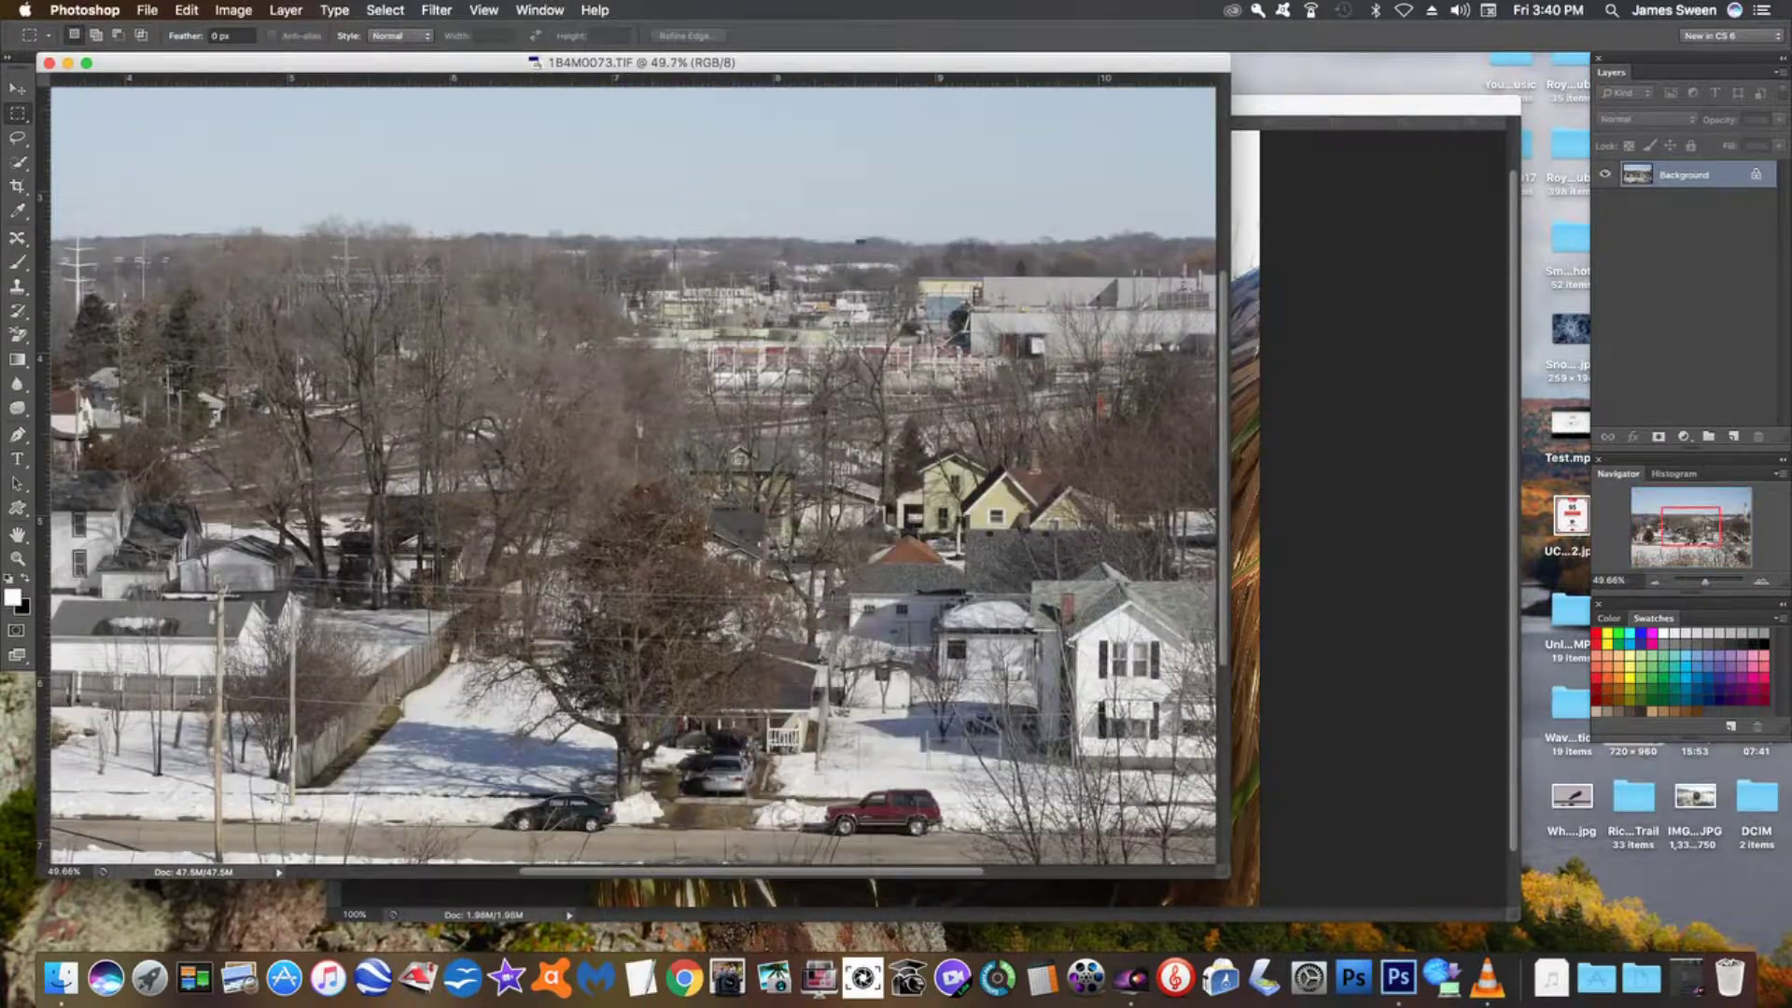
pyautogui.scroll(4, 639, 430)
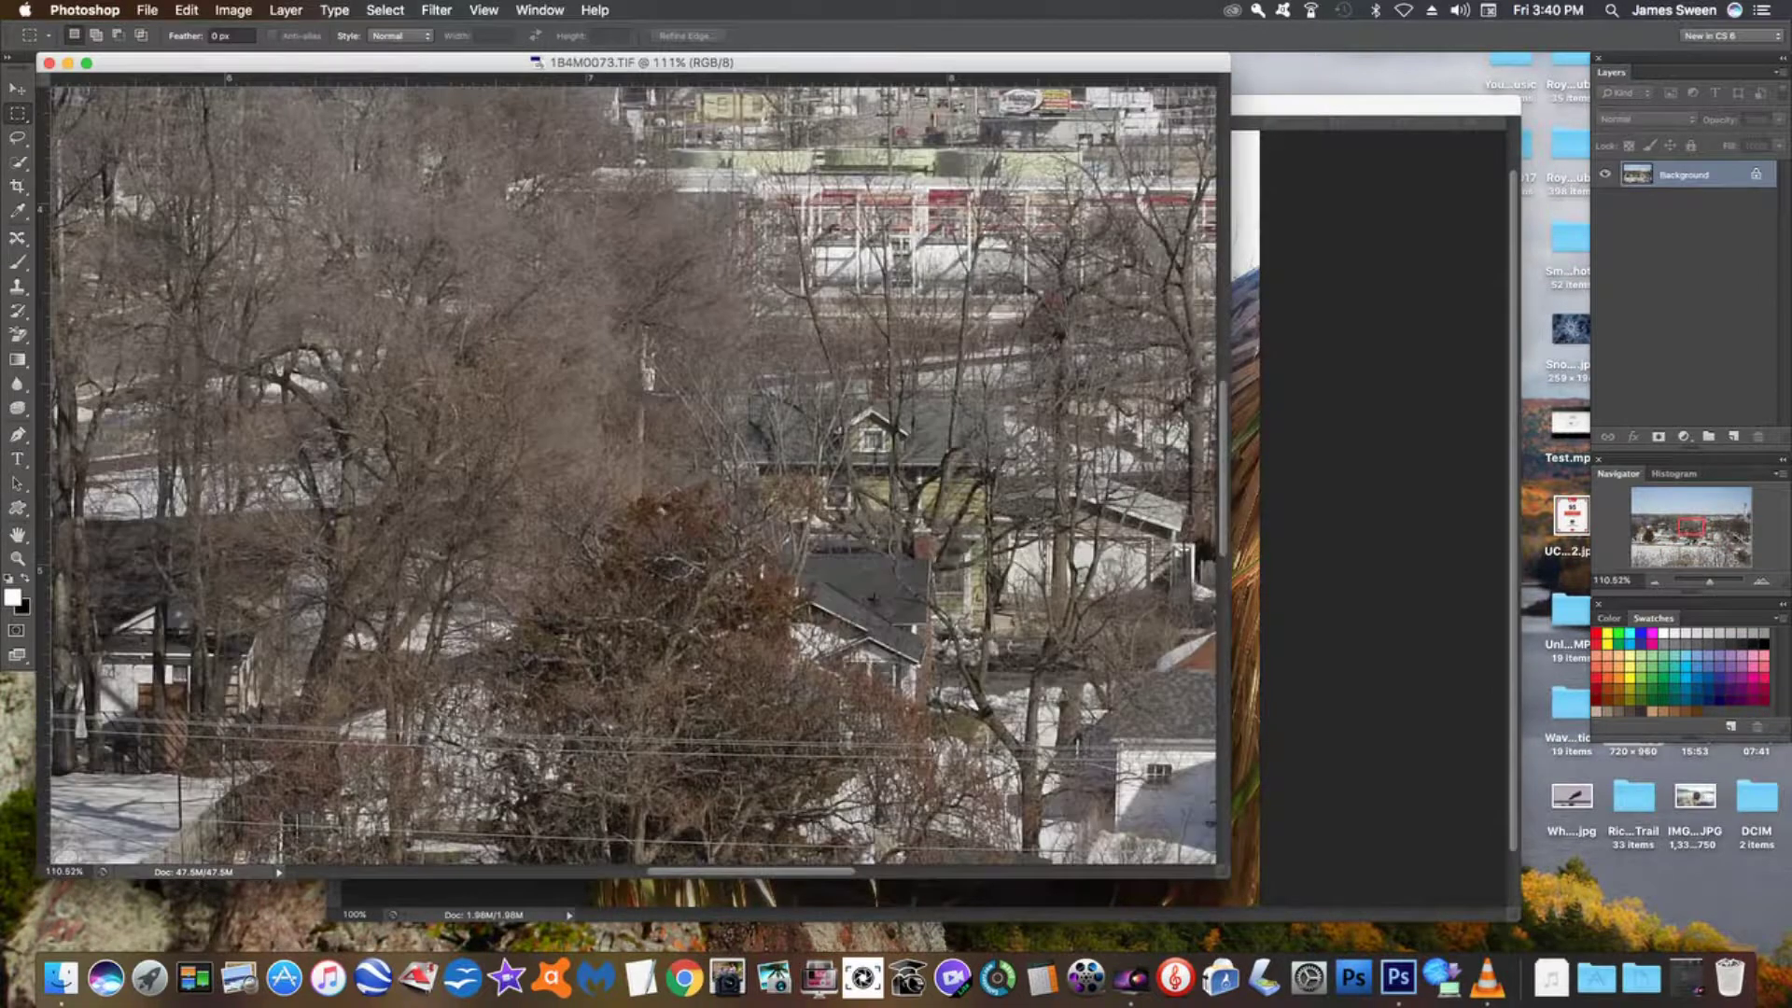
pyautogui.press('super+minus')
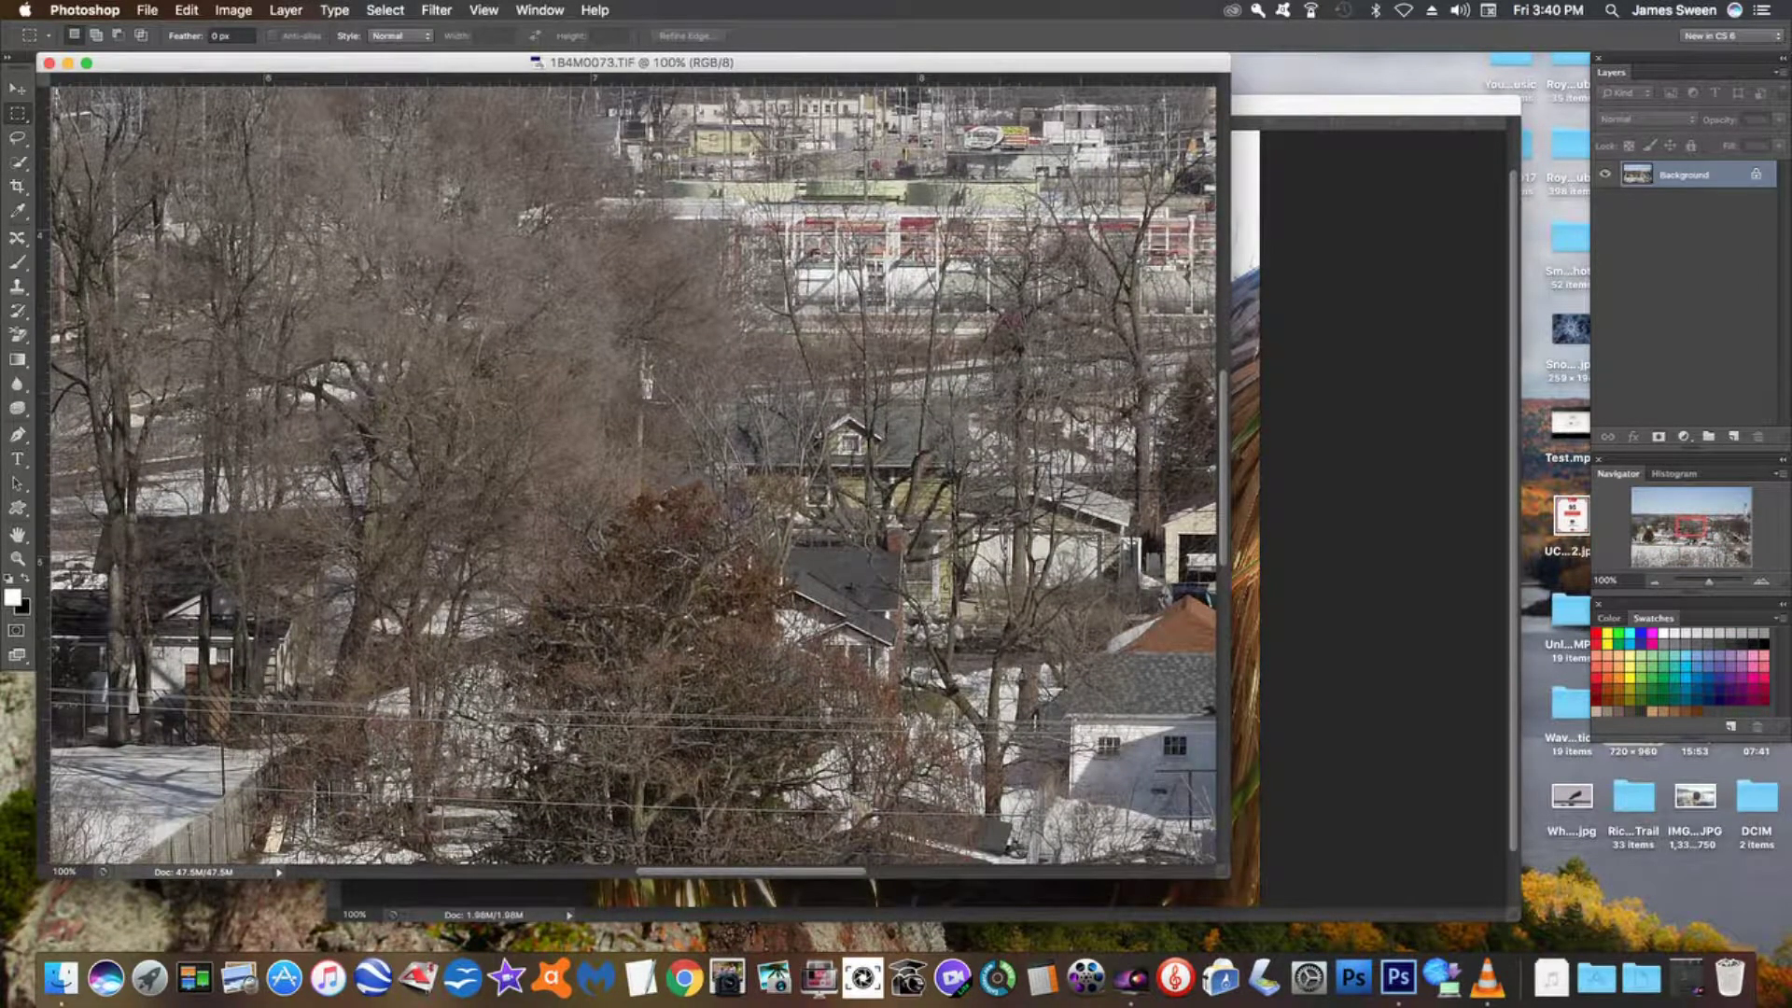
pyautogui.scroll(-5, 632, 474)
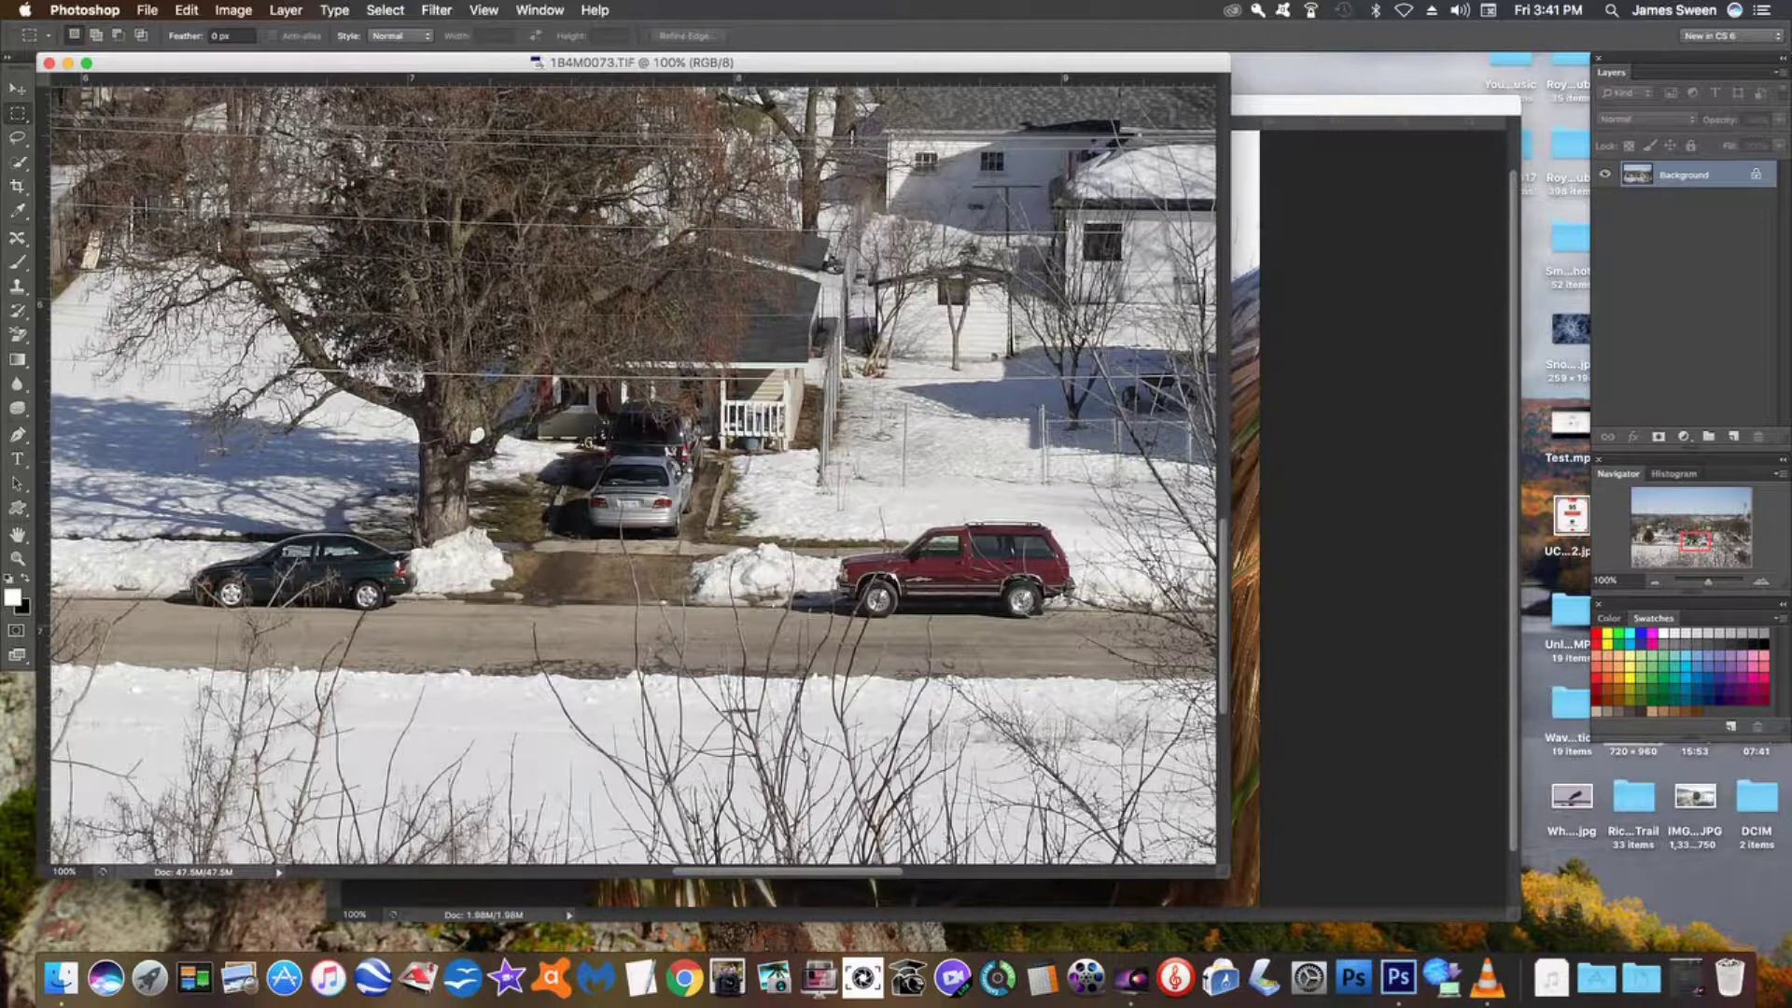
pyautogui.press('super+w')
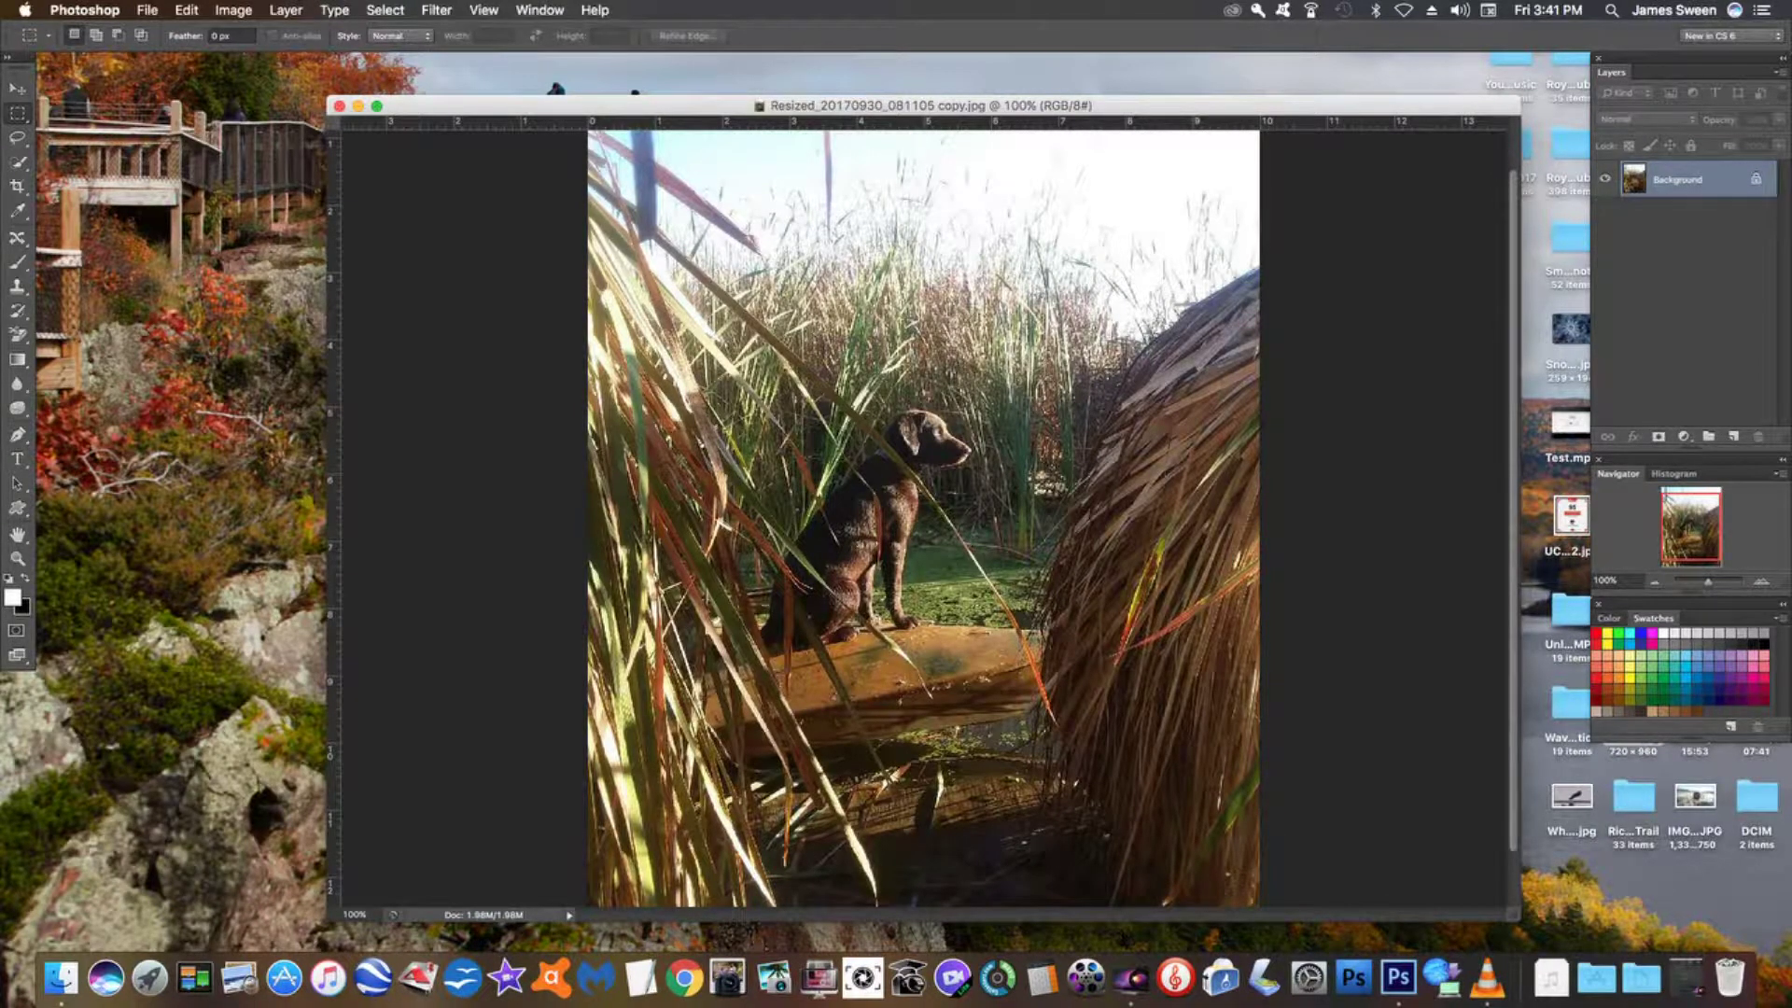
# Step: Rotate the dog photo 90° clockwise into landscape orientation
pyautogui.moveTo(653, 105); pyautogui.dragTo(375, 69)
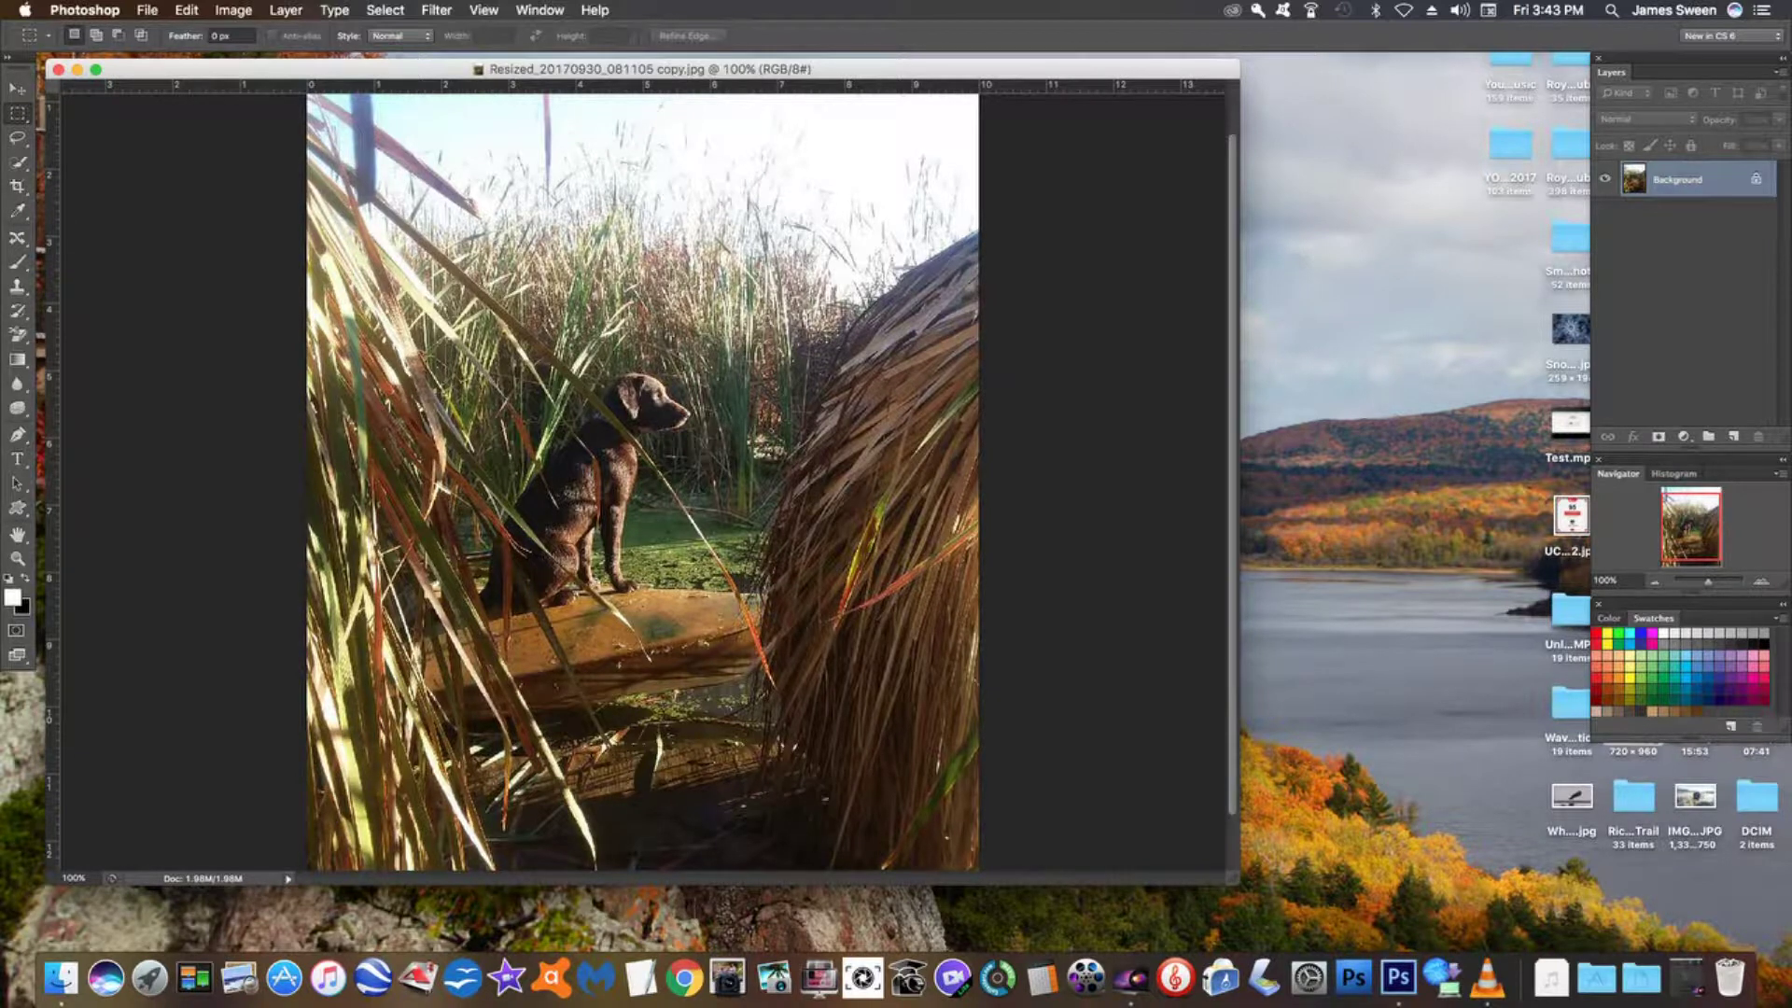
pyautogui.click(234, 11)
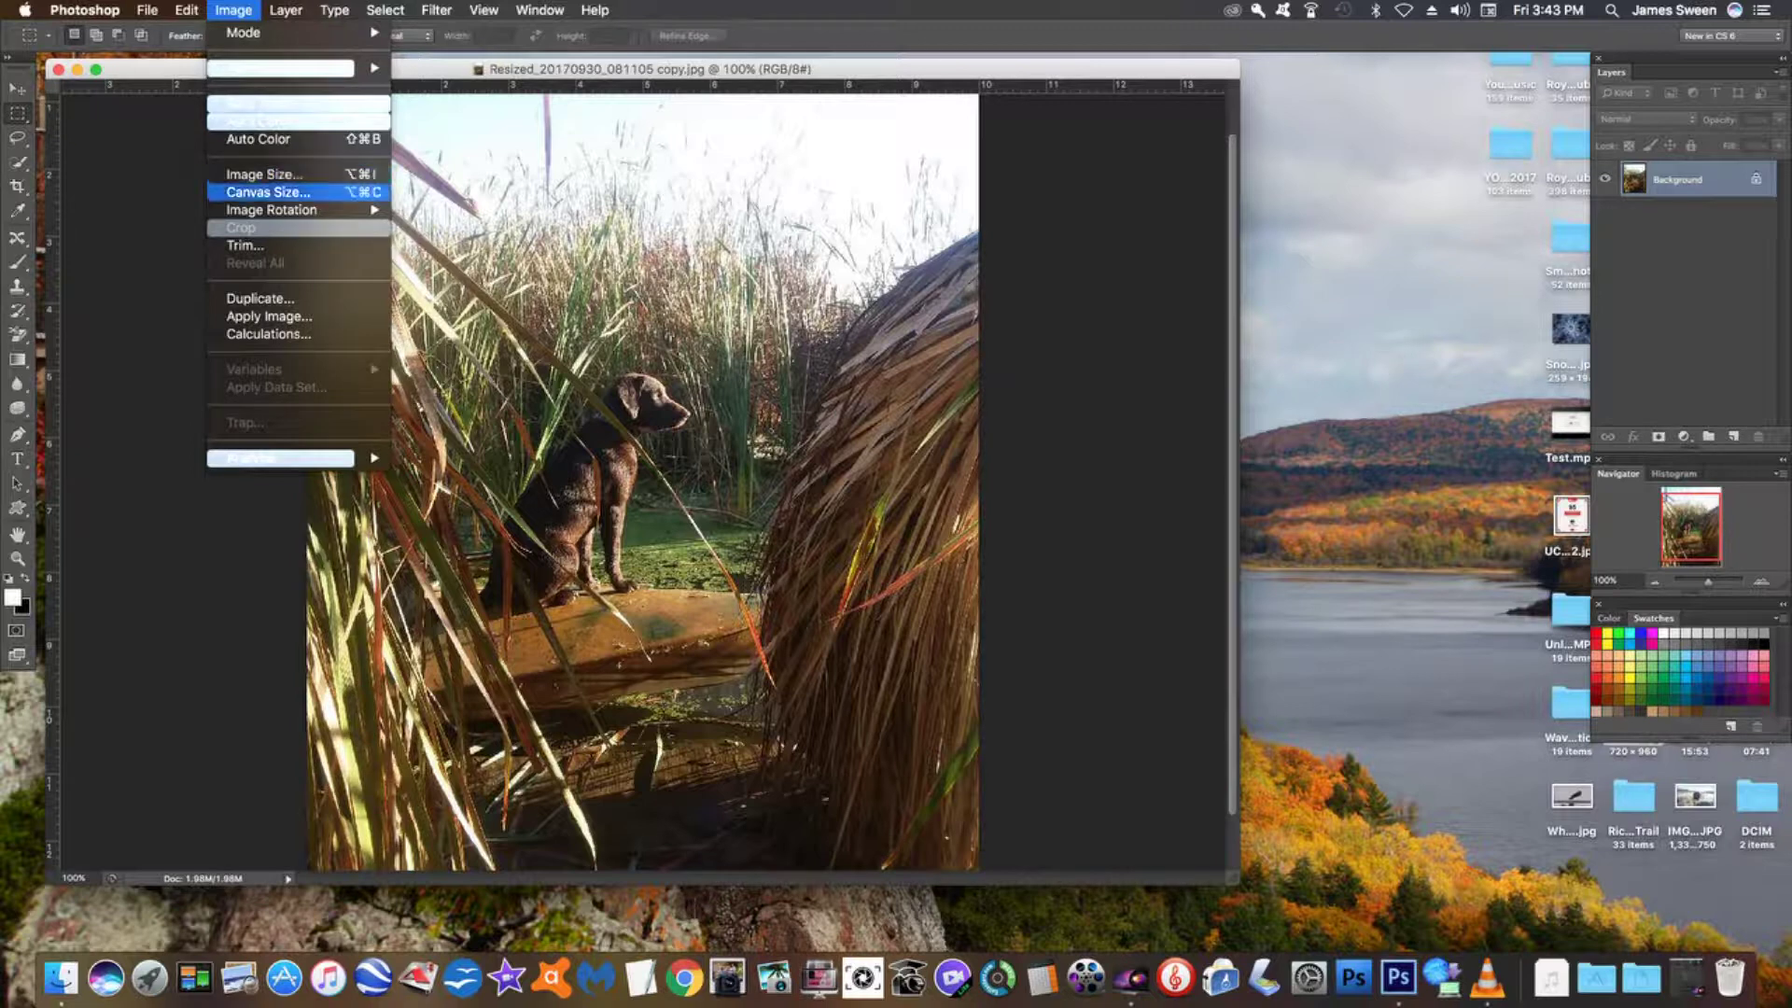
pyautogui.moveTo(280, 209)
pyautogui.click(434, 227)
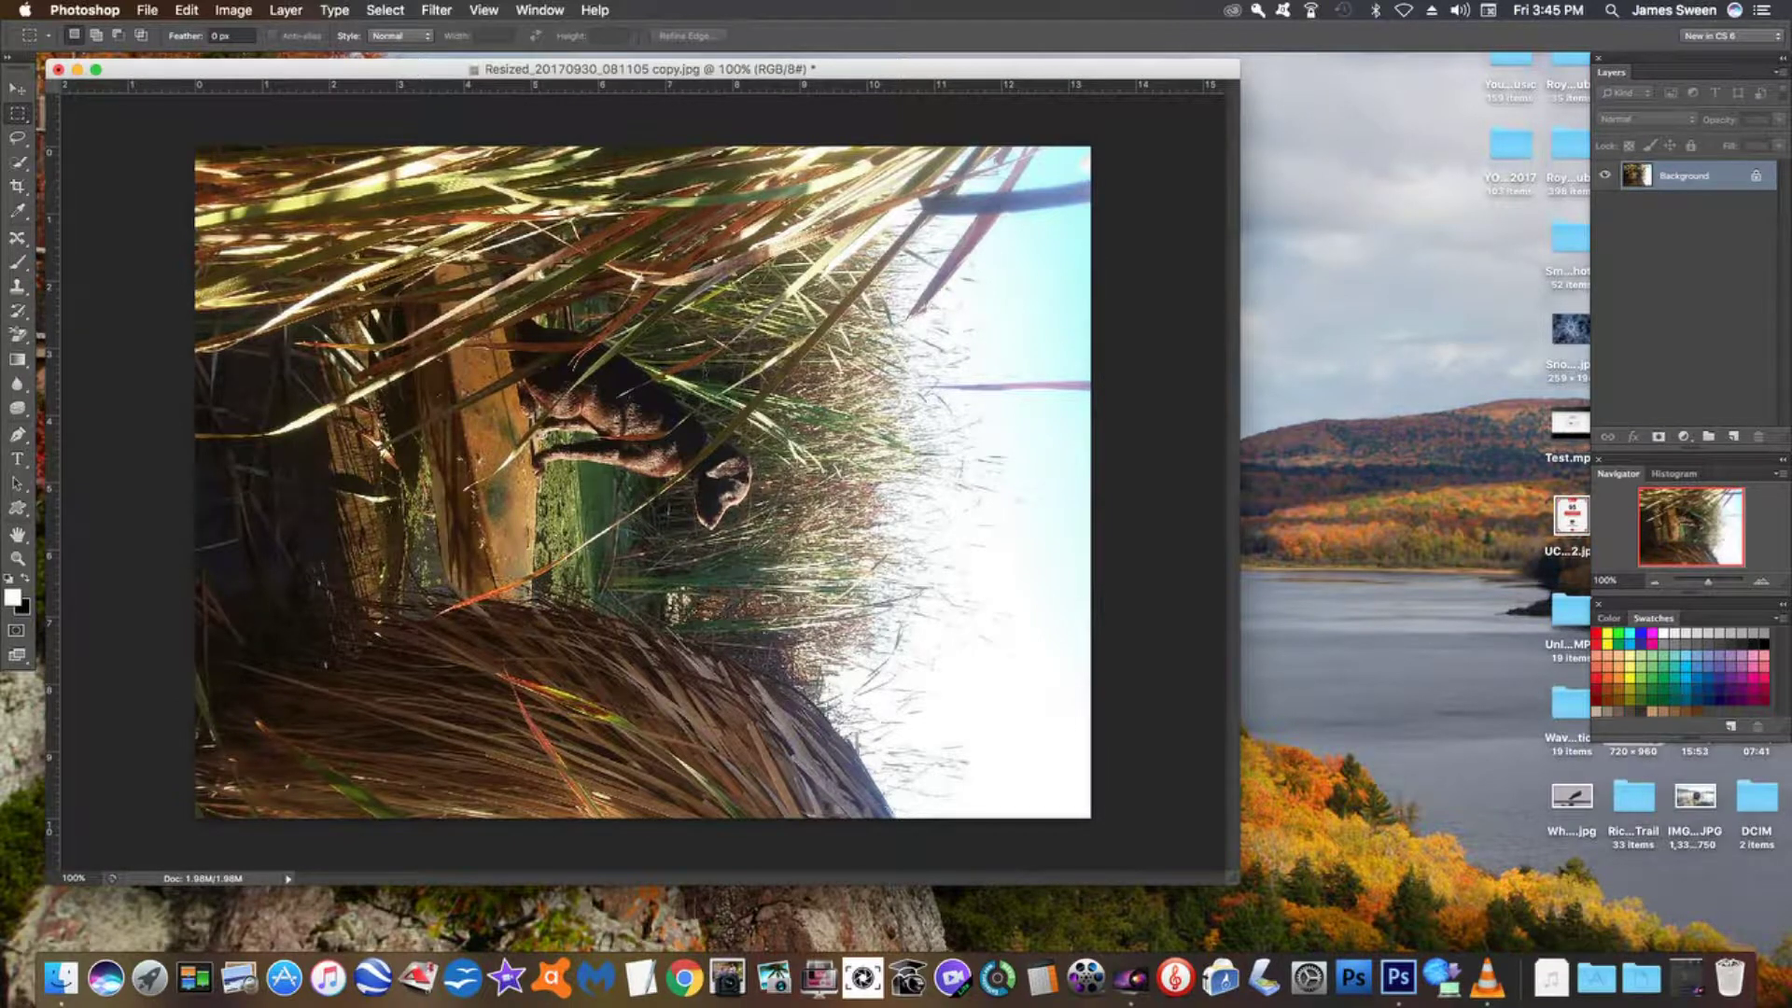
# Step: Resize the rotated photo to 16 inches wide at a resolution of 150 pixels/inch, with proportions constrained
pyautogui.click(234, 11)
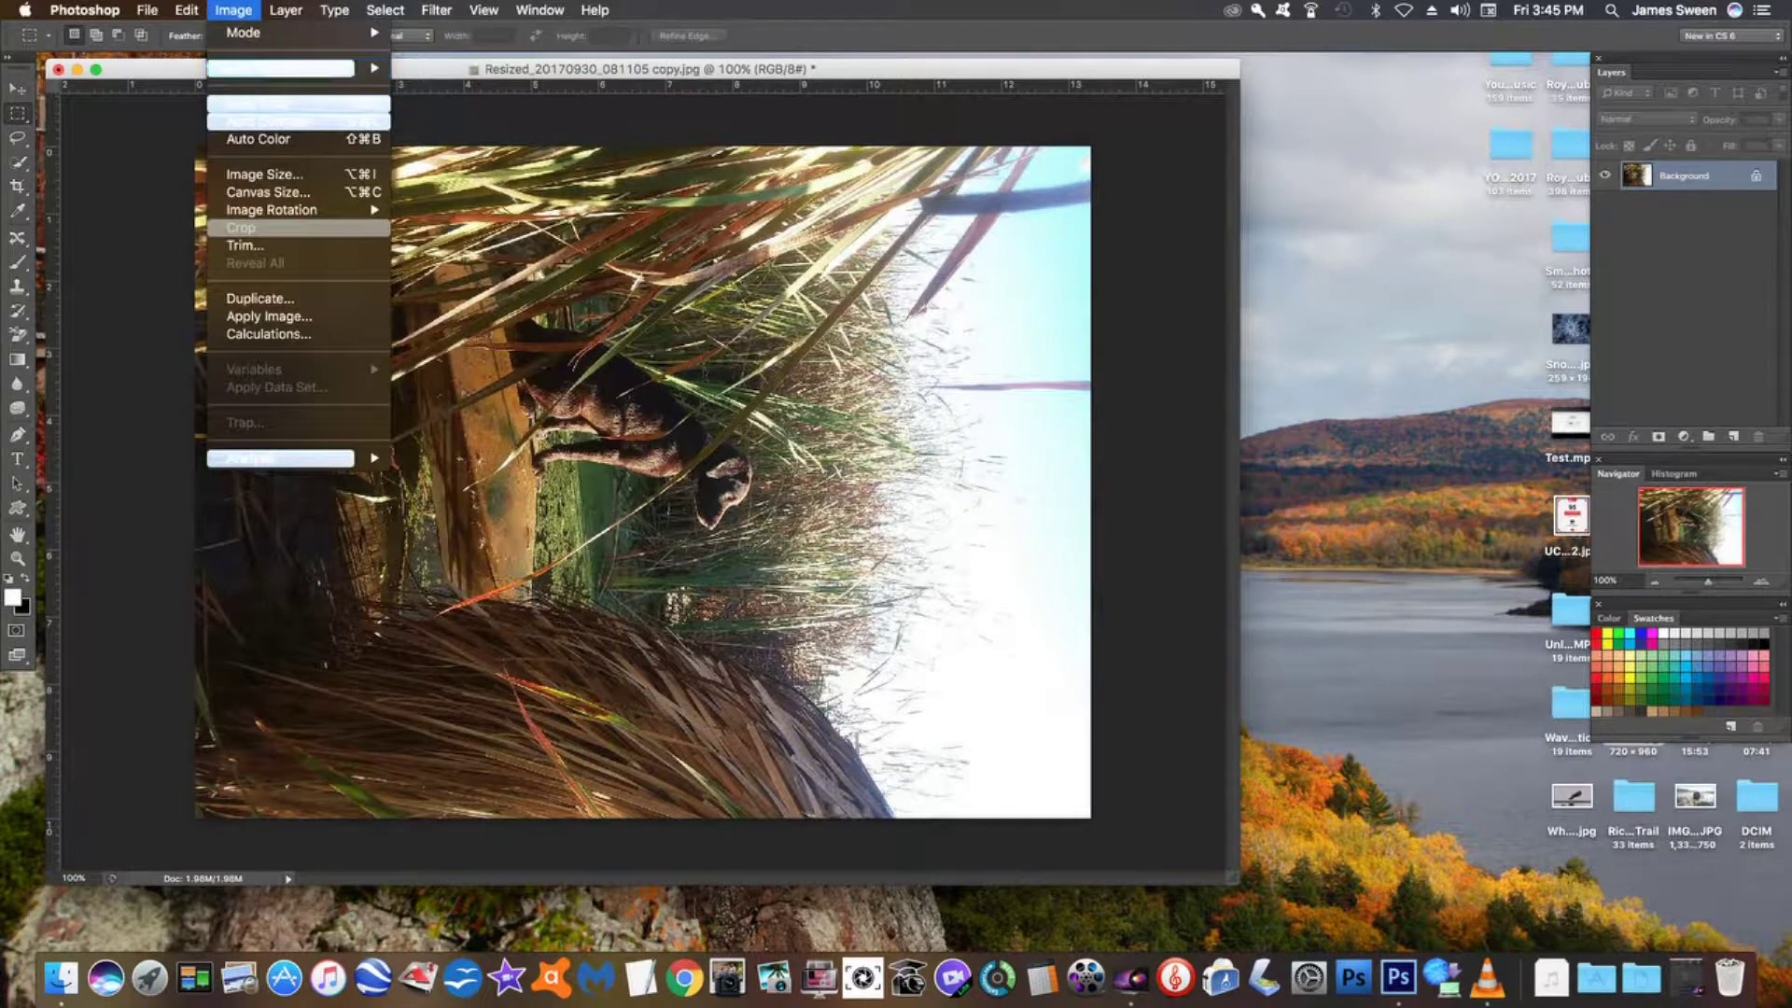
pyautogui.click(265, 174)
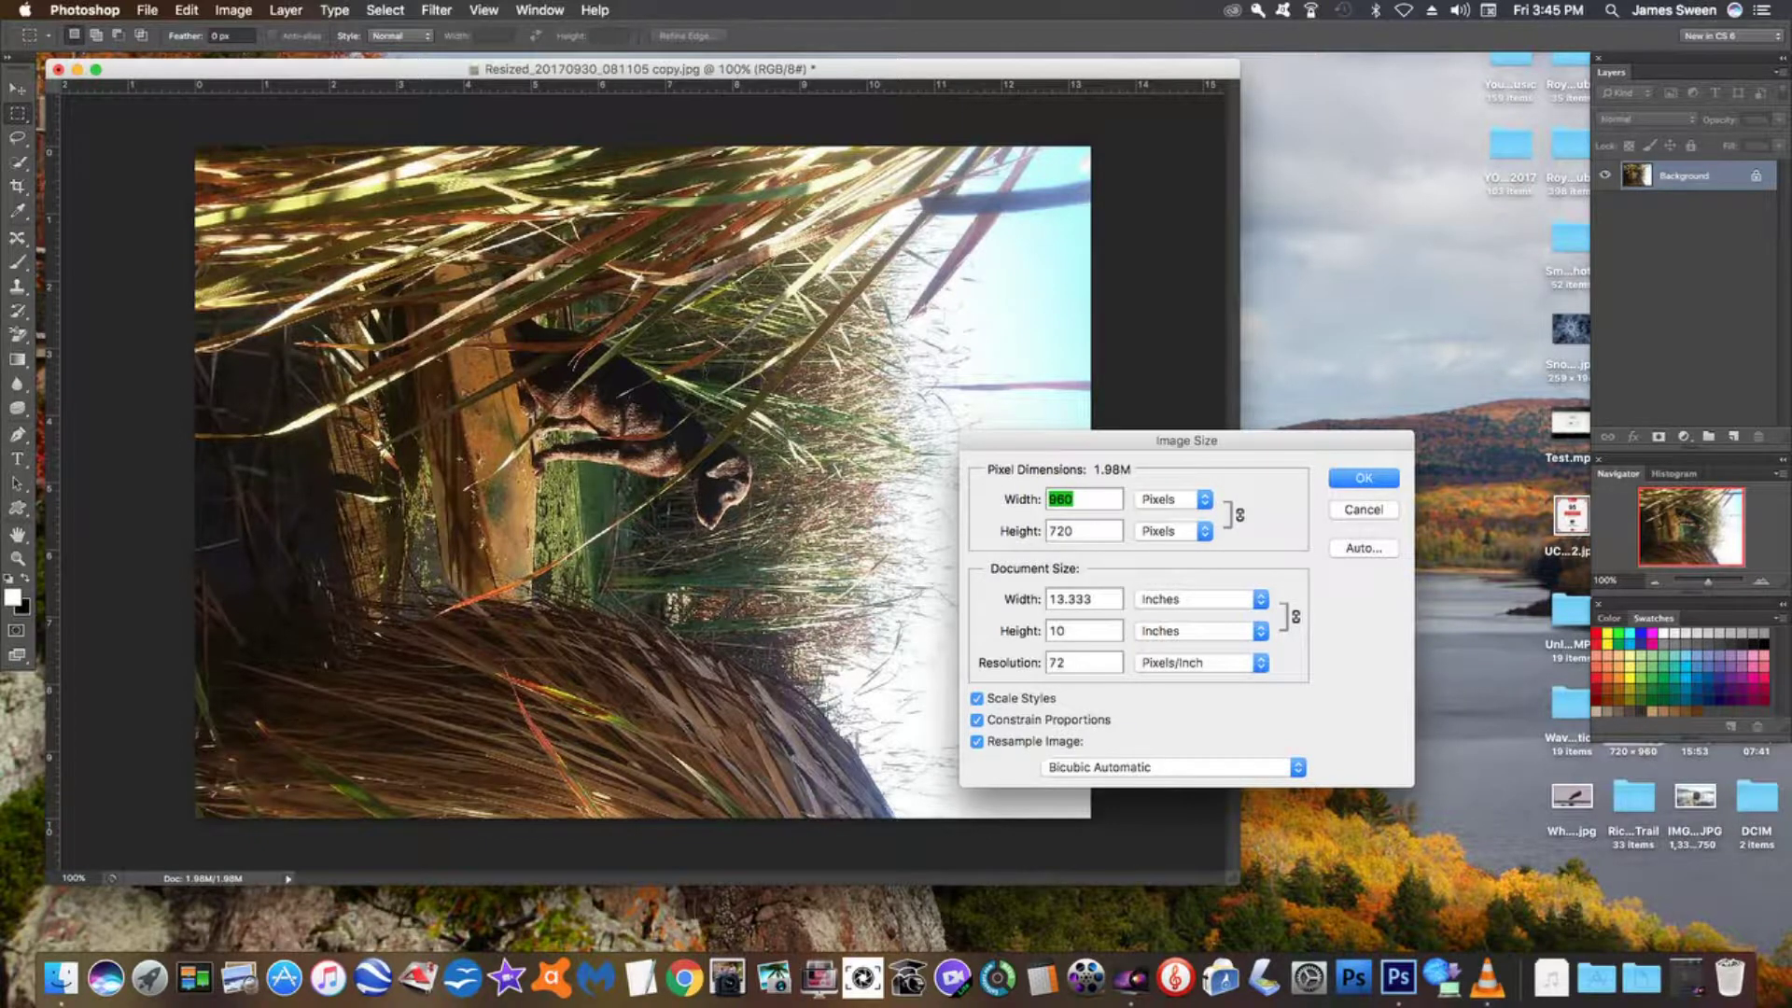
pyautogui.click(1056, 662)
pyautogui.write('150')
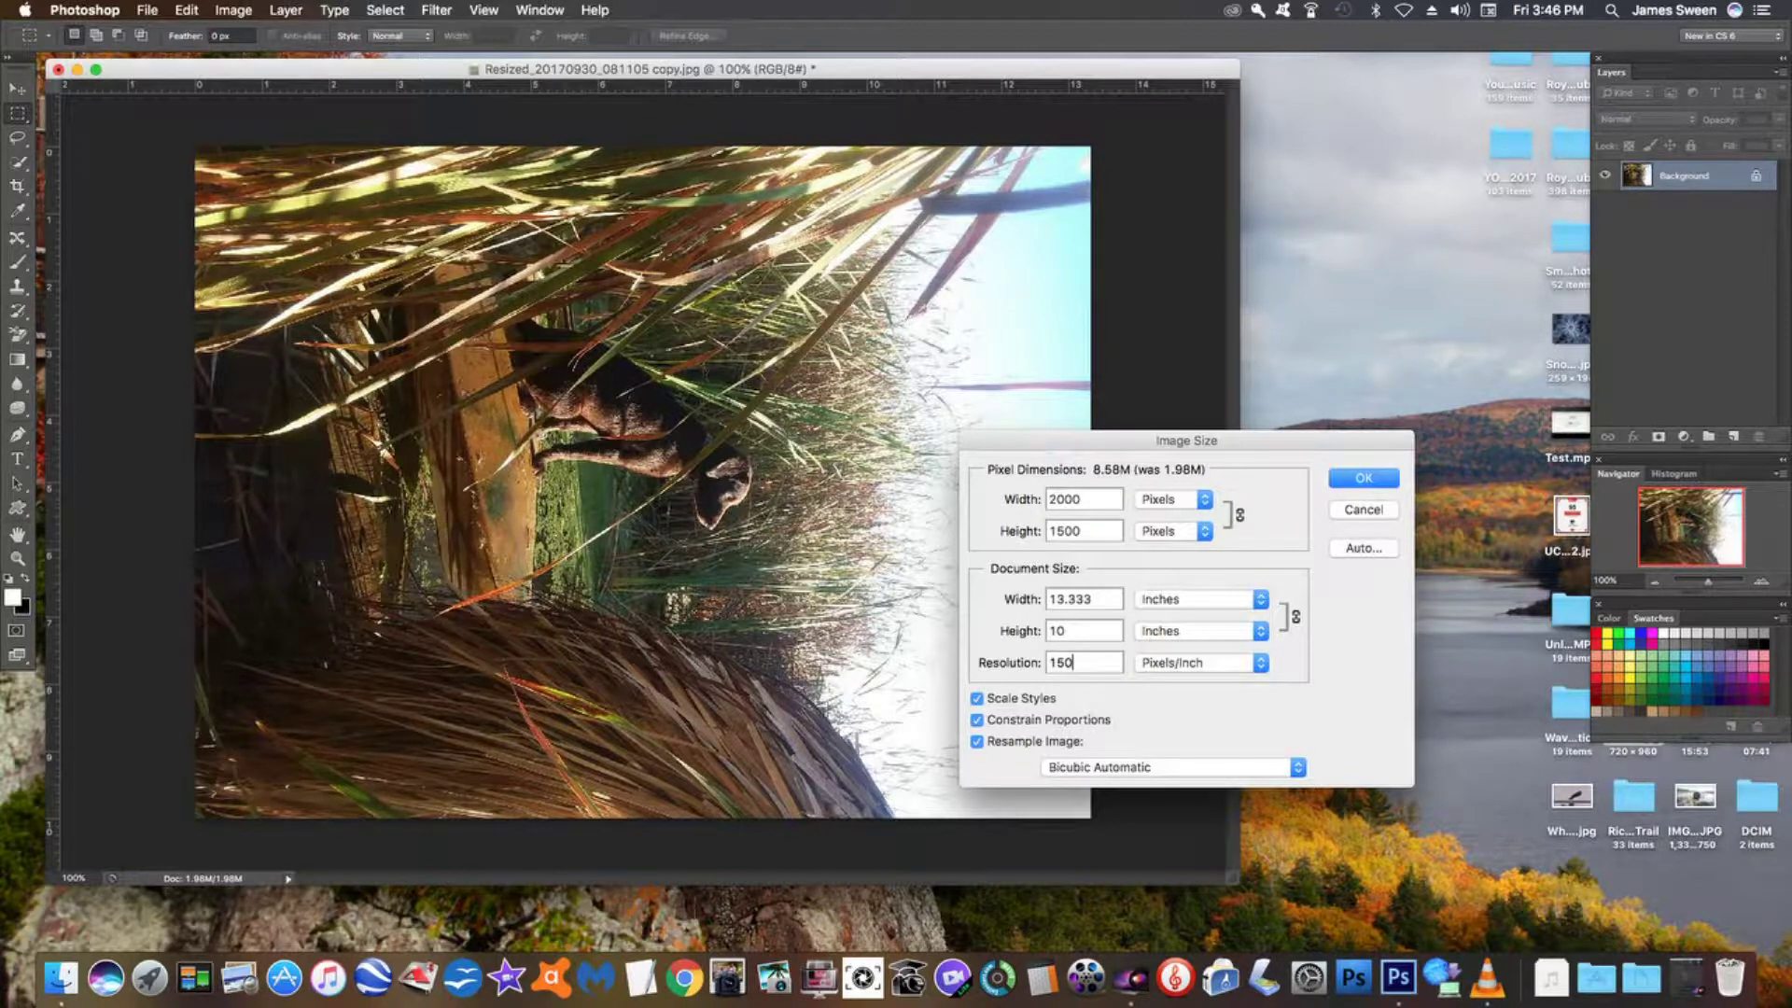
pyautogui.moveTo(1091, 599); pyautogui.dragTo(1048, 599)
pyautogui.write('16')
pyautogui.press('Return')
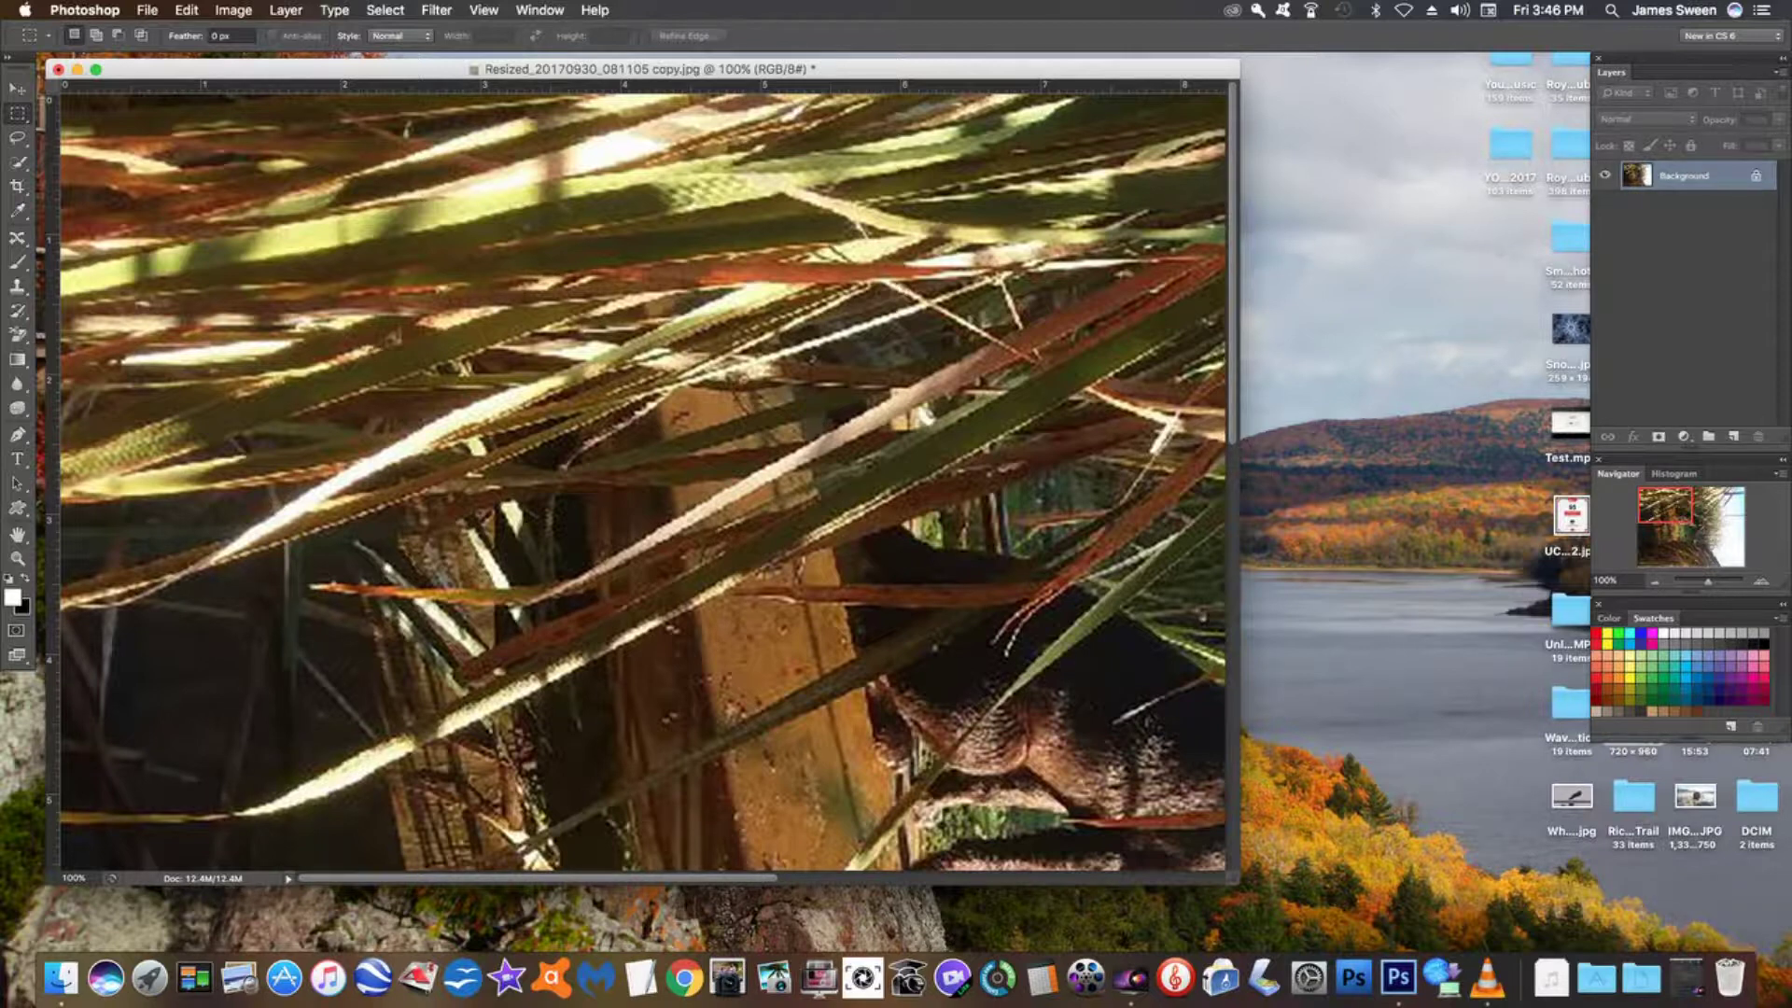
pyautogui.press('super+0')
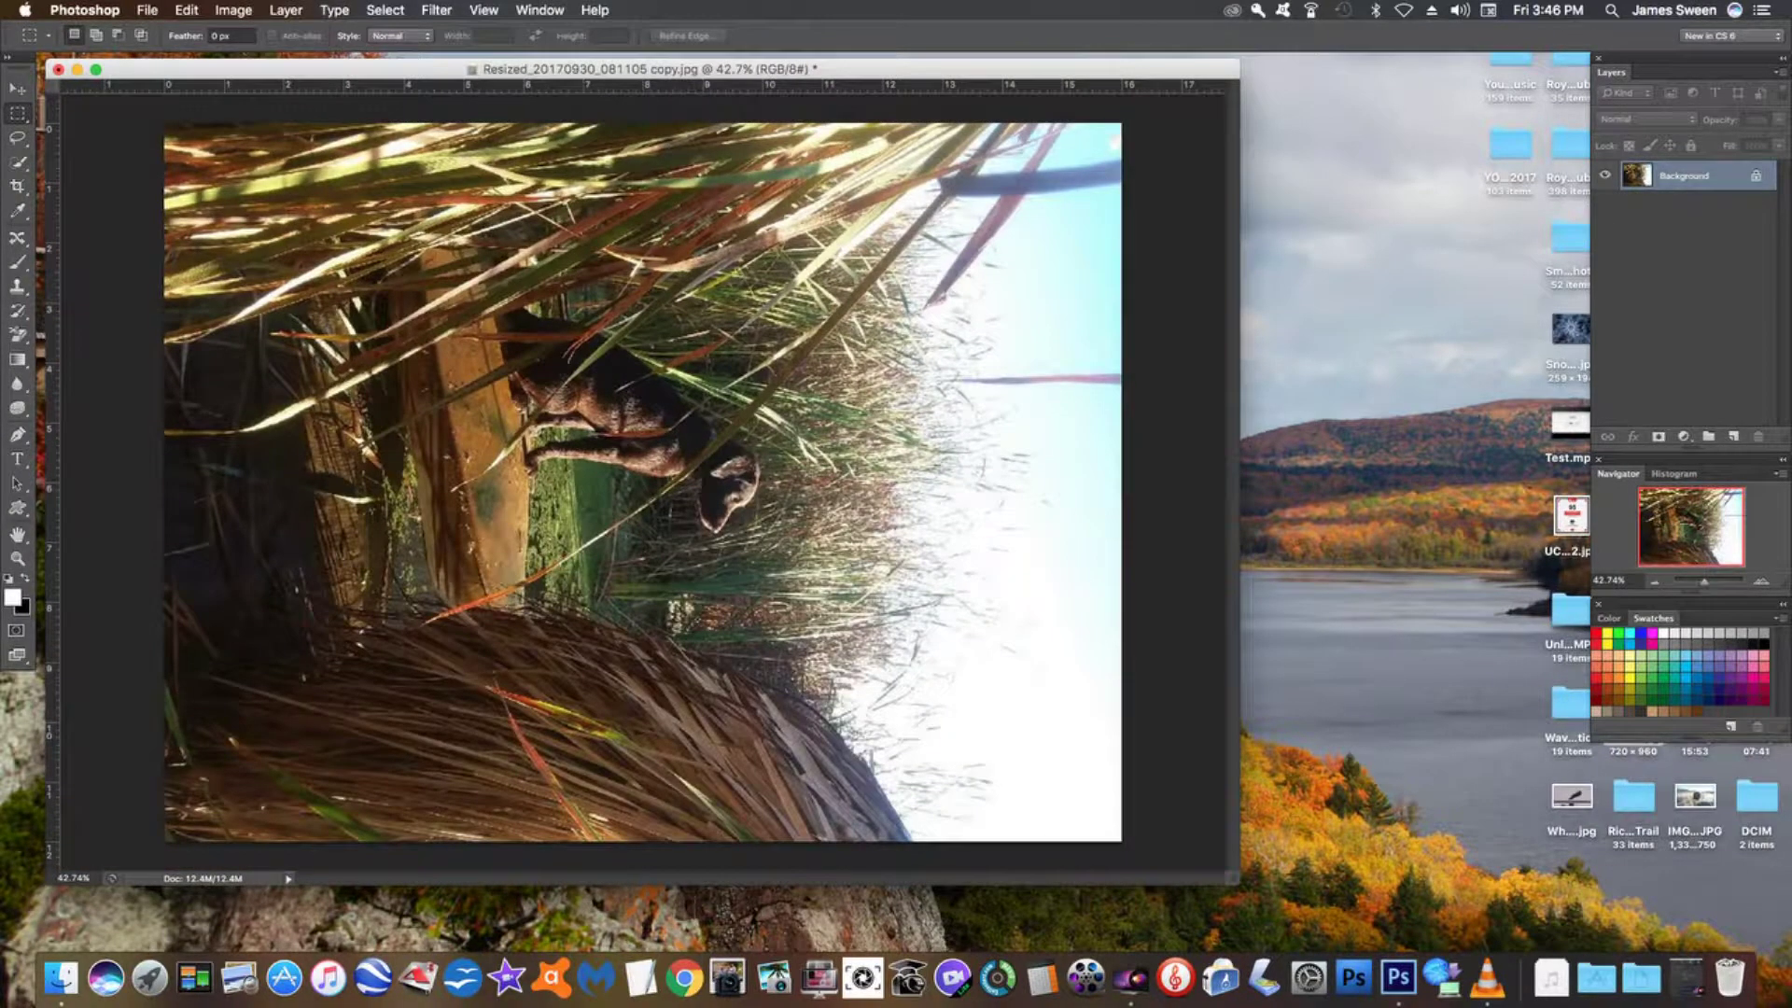
pyautogui.press('super+minus')
pyautogui.press('super+0')
# Step: Move the photo's window out of the way and create a new transparent document 24 by 17 inches at 150 pixels/inch
pyautogui.moveTo(635, 69); pyautogui.dragTo(1050, 725)
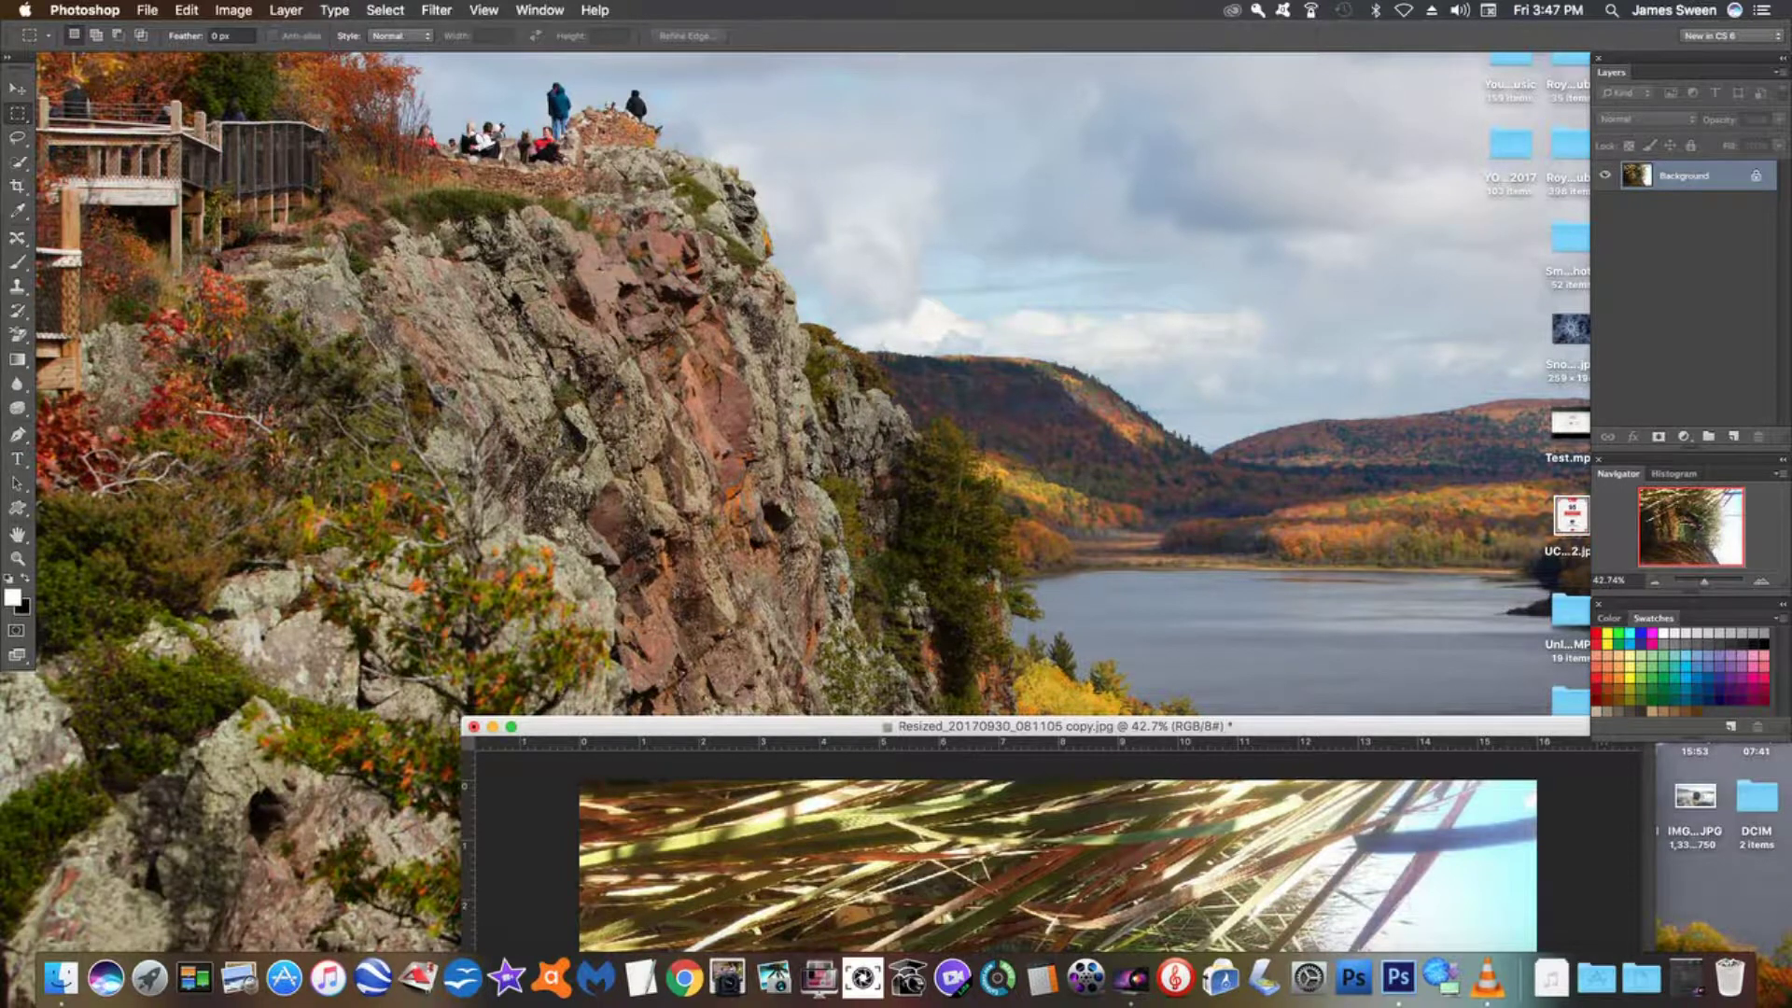
pyautogui.click(148, 10)
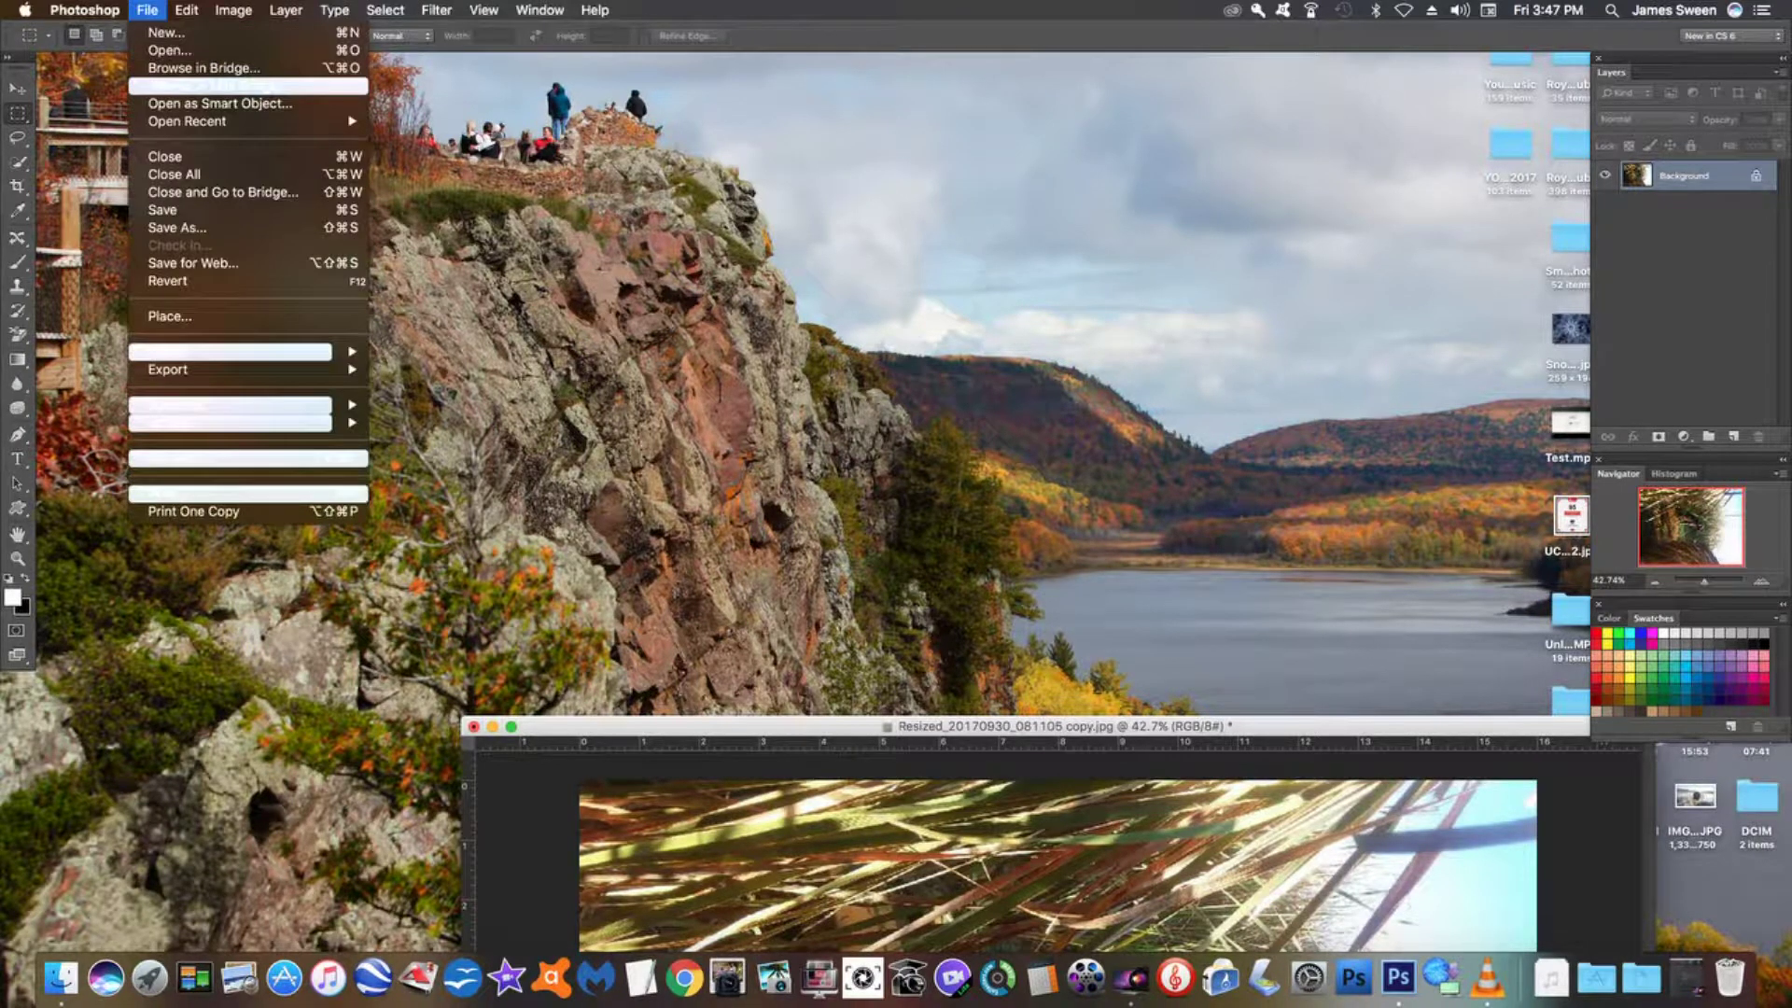
pyautogui.press('Return')
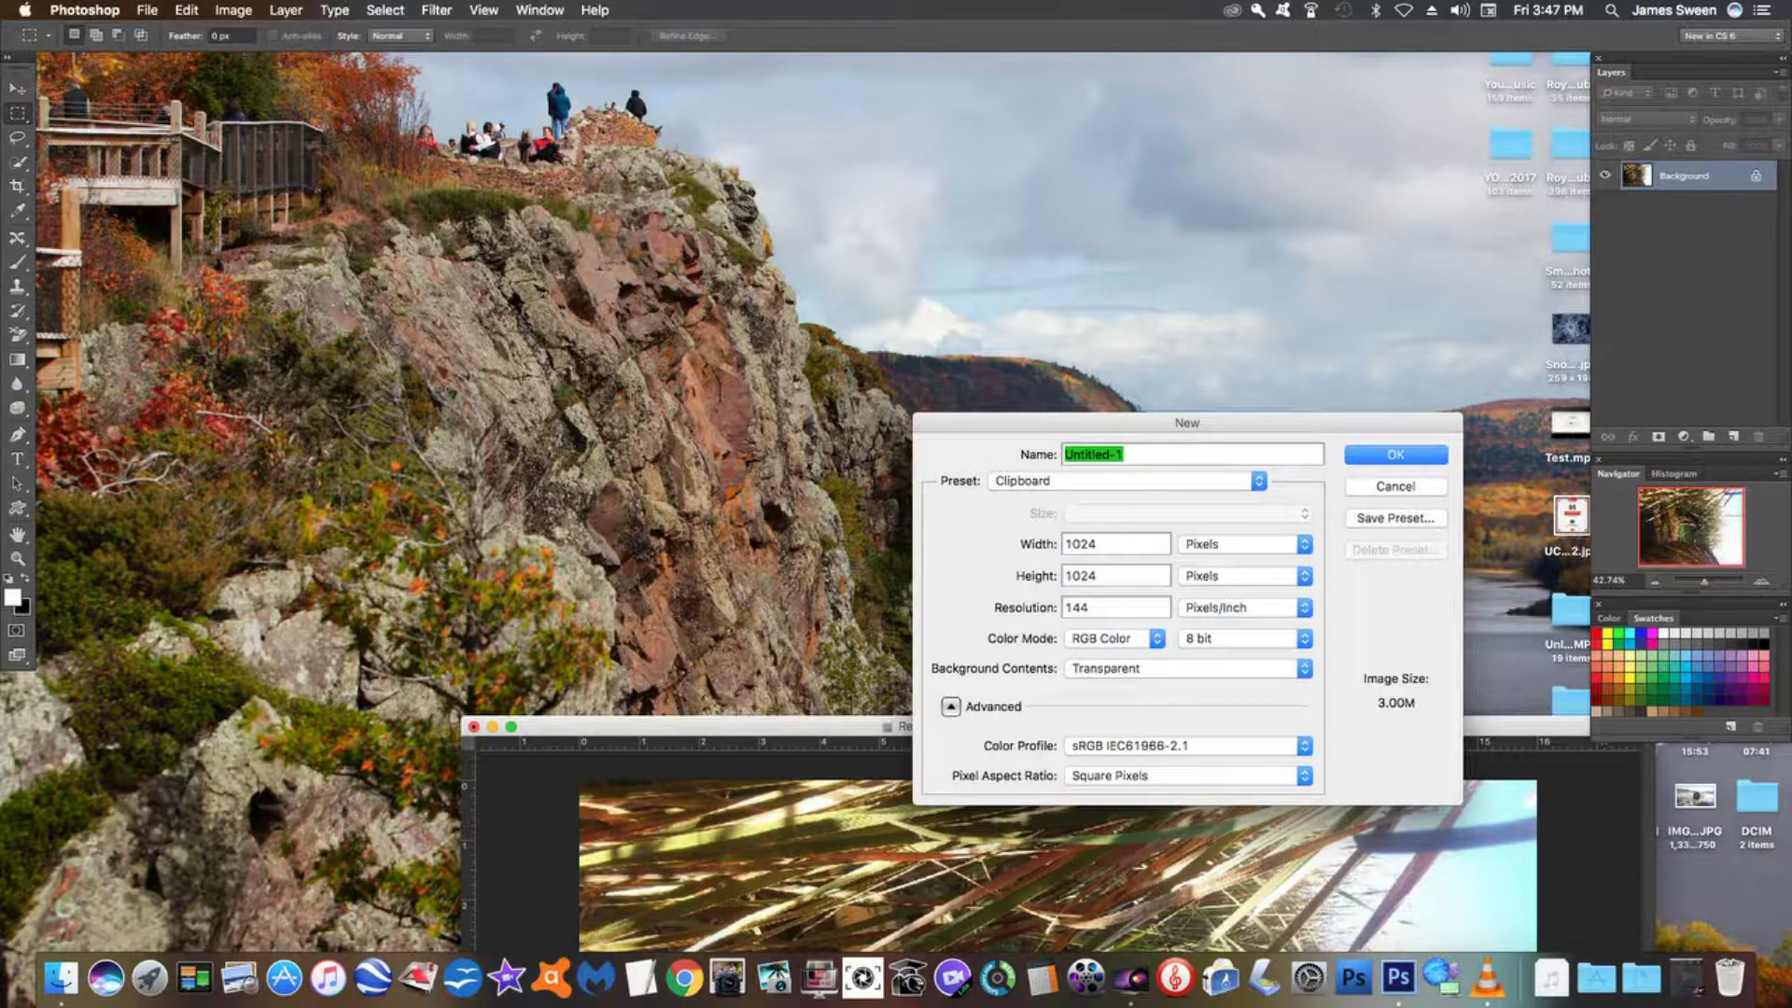
pyautogui.click(1076, 608)
pyautogui.write('1')
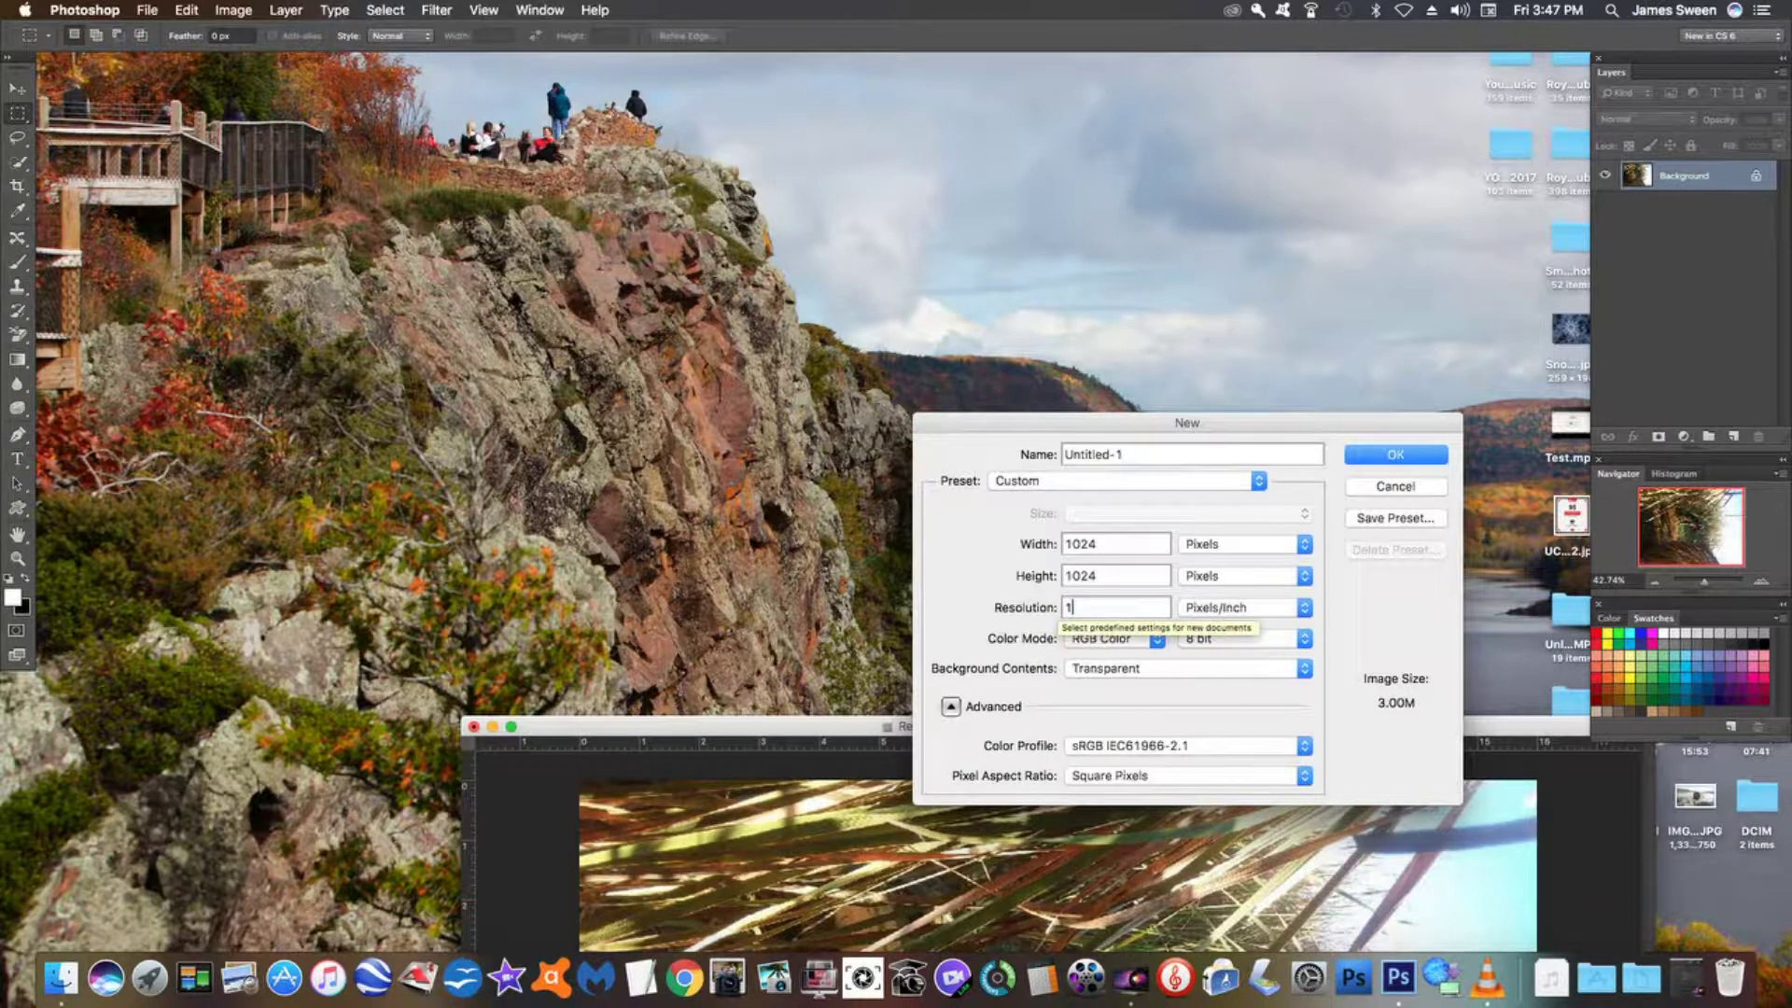
pyautogui.write('50')
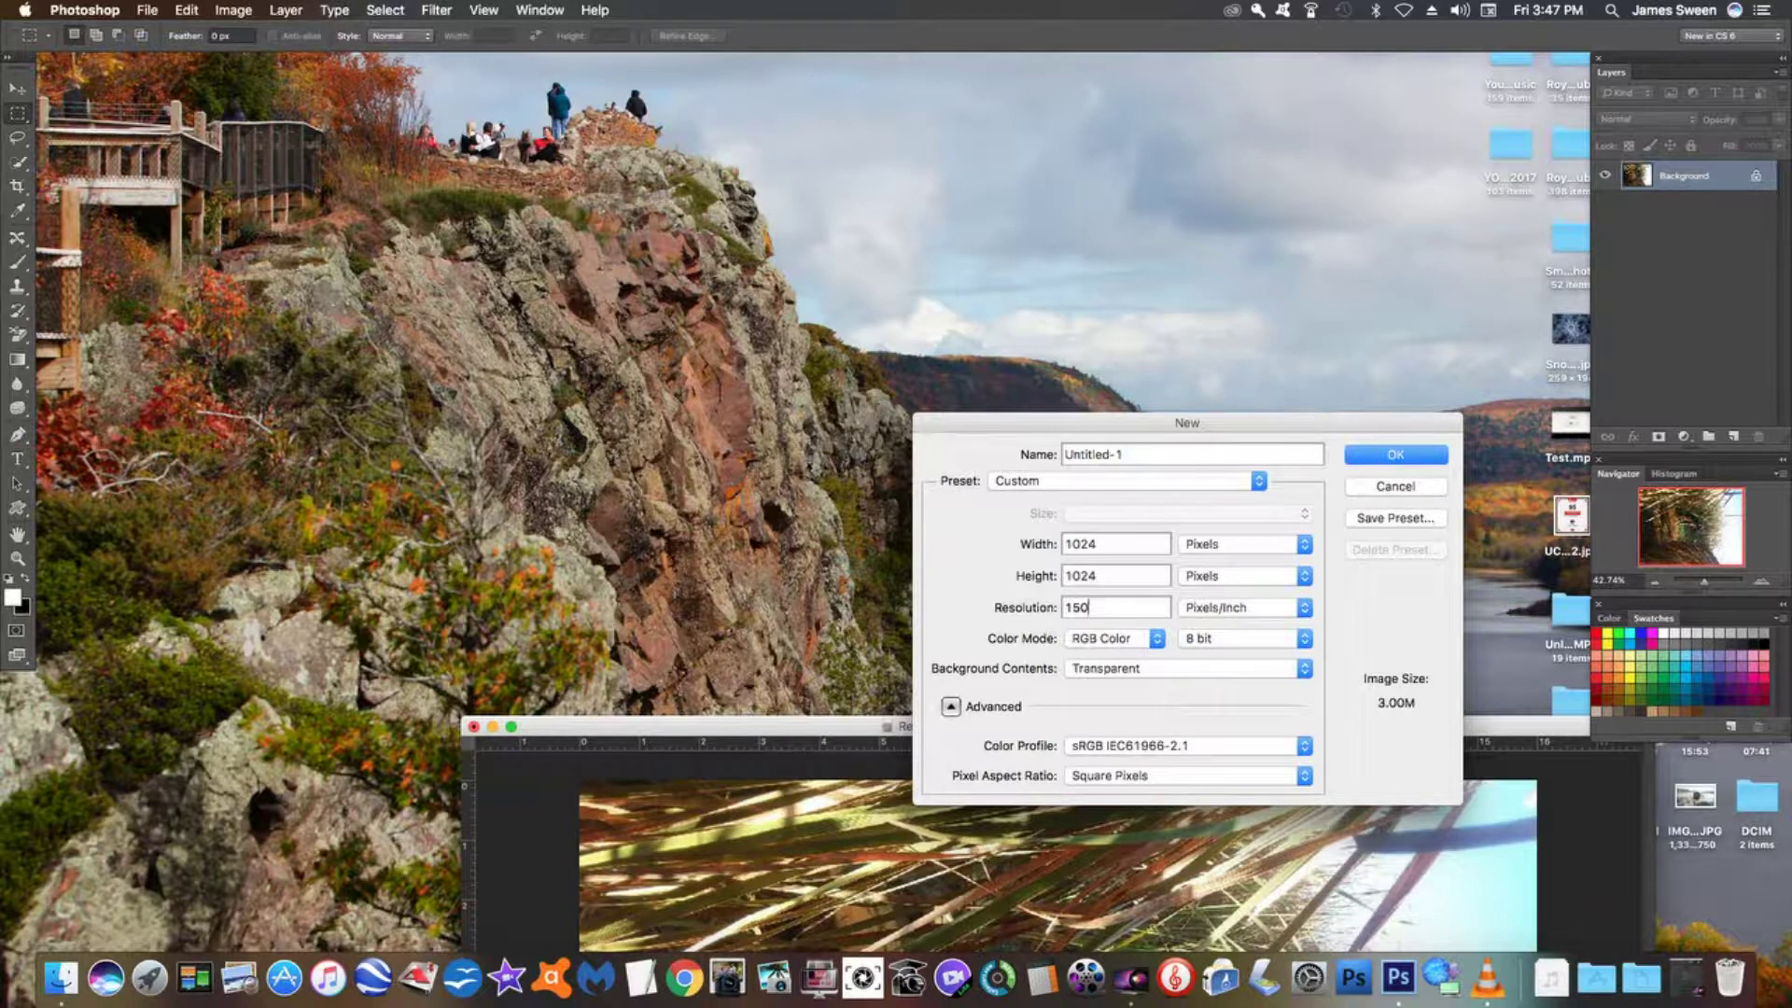
pyautogui.click(1241, 544)
pyautogui.click(1203, 561)
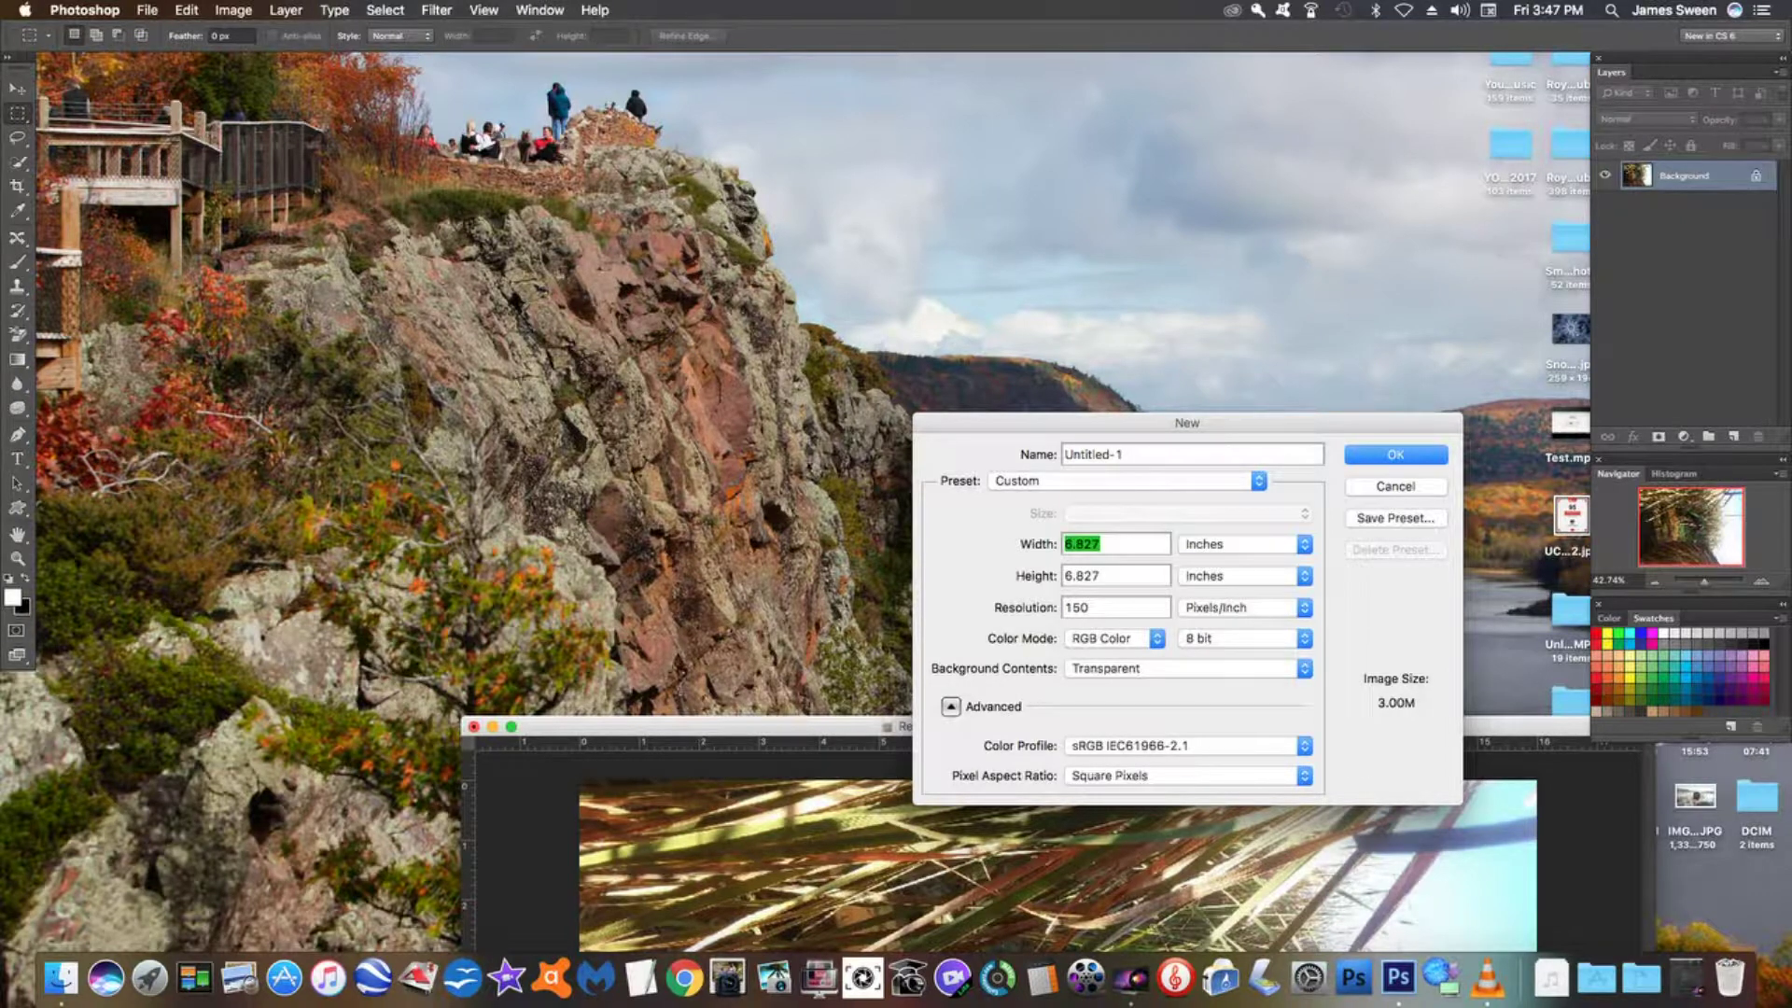
pyautogui.write('24')
pyautogui.press('Tab')
pyautogui.write('17')
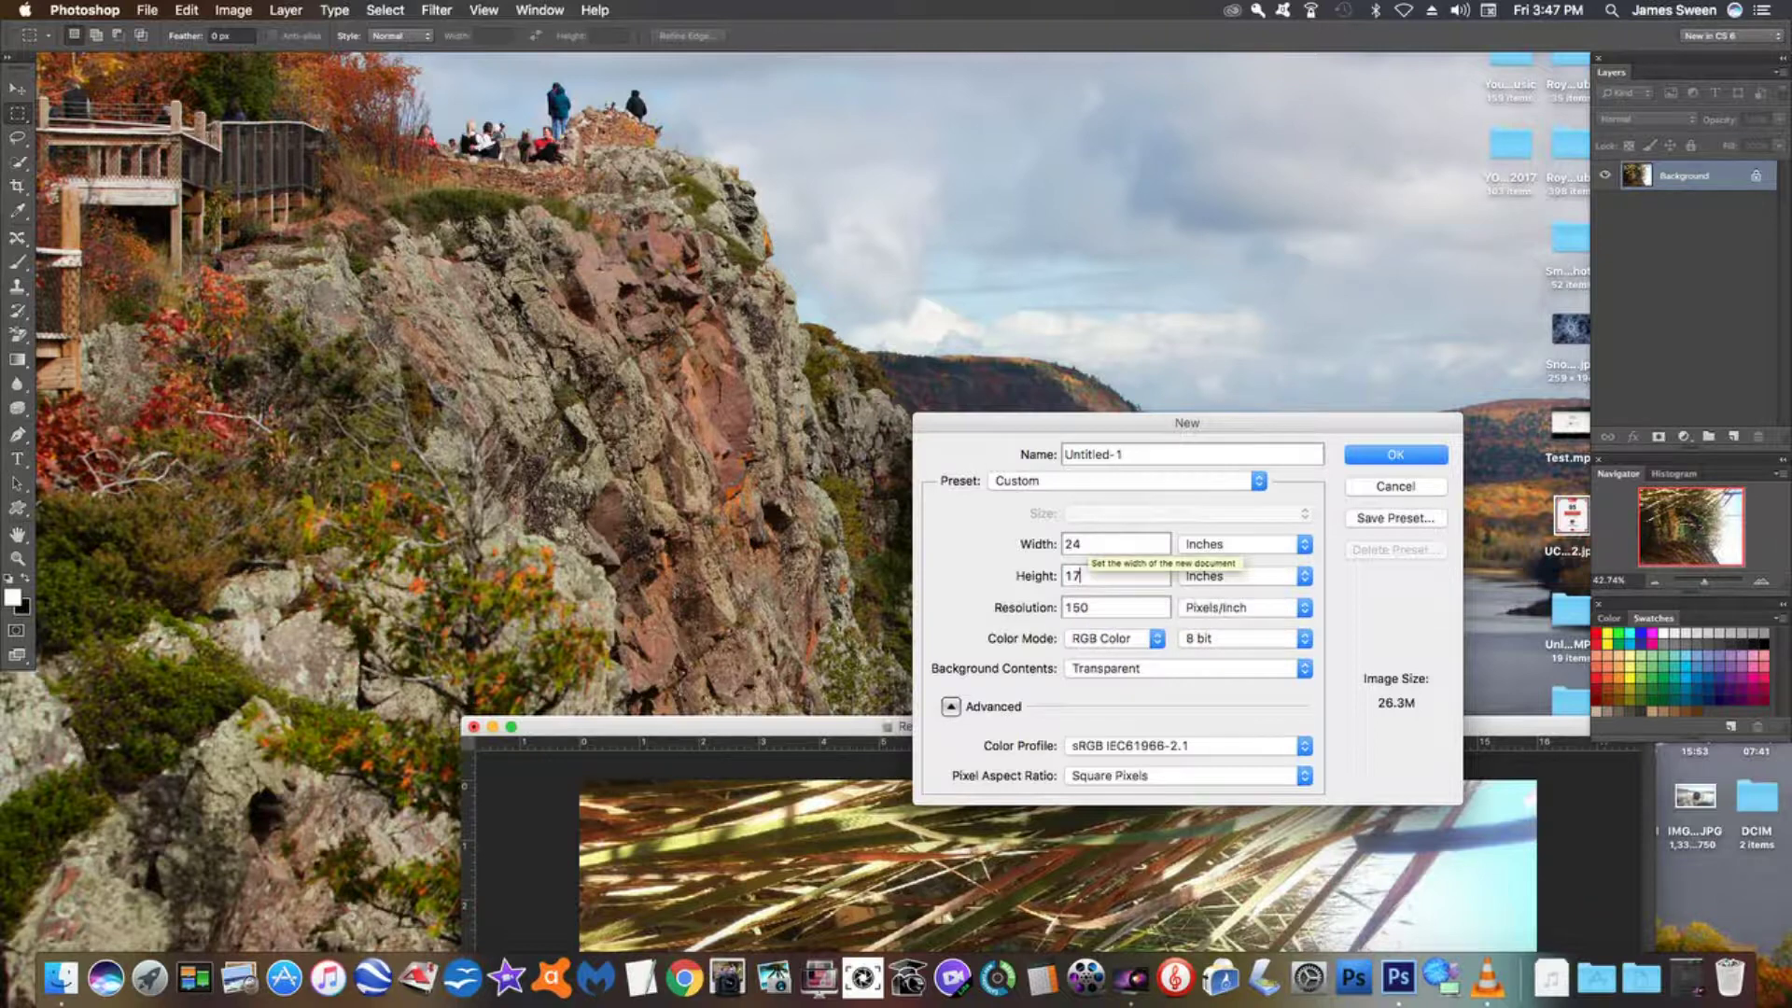
pyautogui.click(1395, 454)
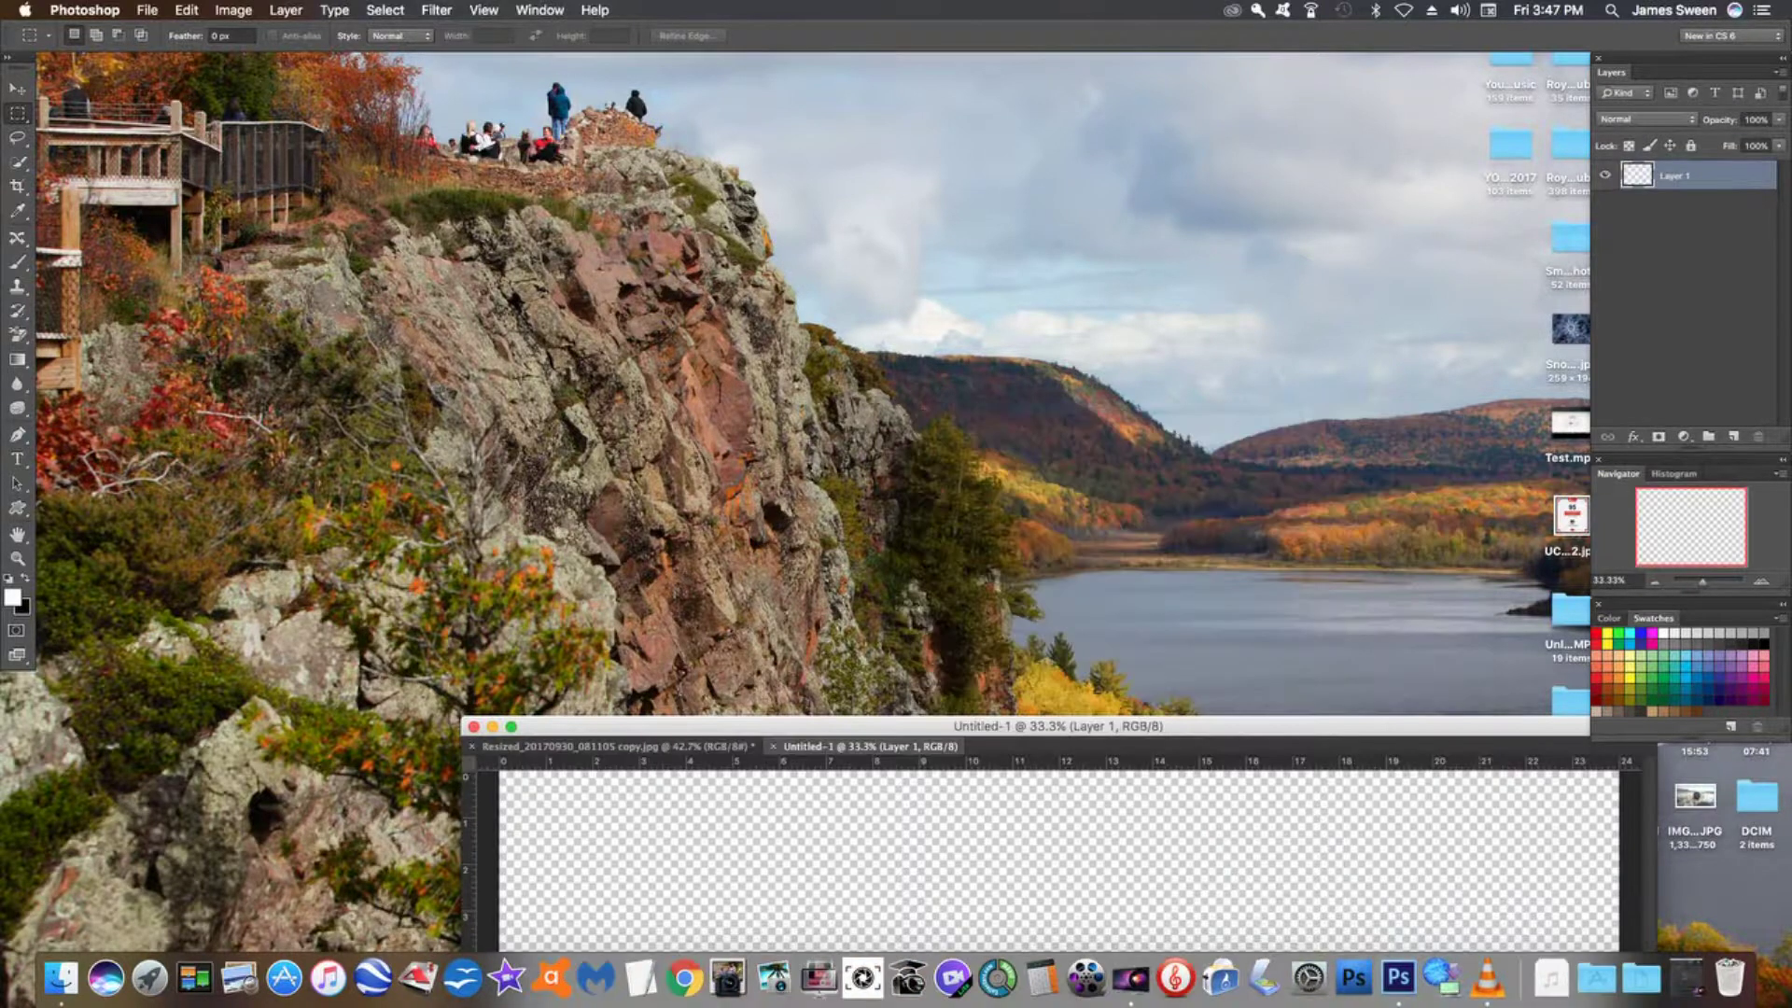
# Step: Float the blank document in its own window and copy the rotated dog photo into it with the Move tool, centred on the canvas
pyautogui.moveTo(863, 747); pyautogui.dragTo(146, 64)
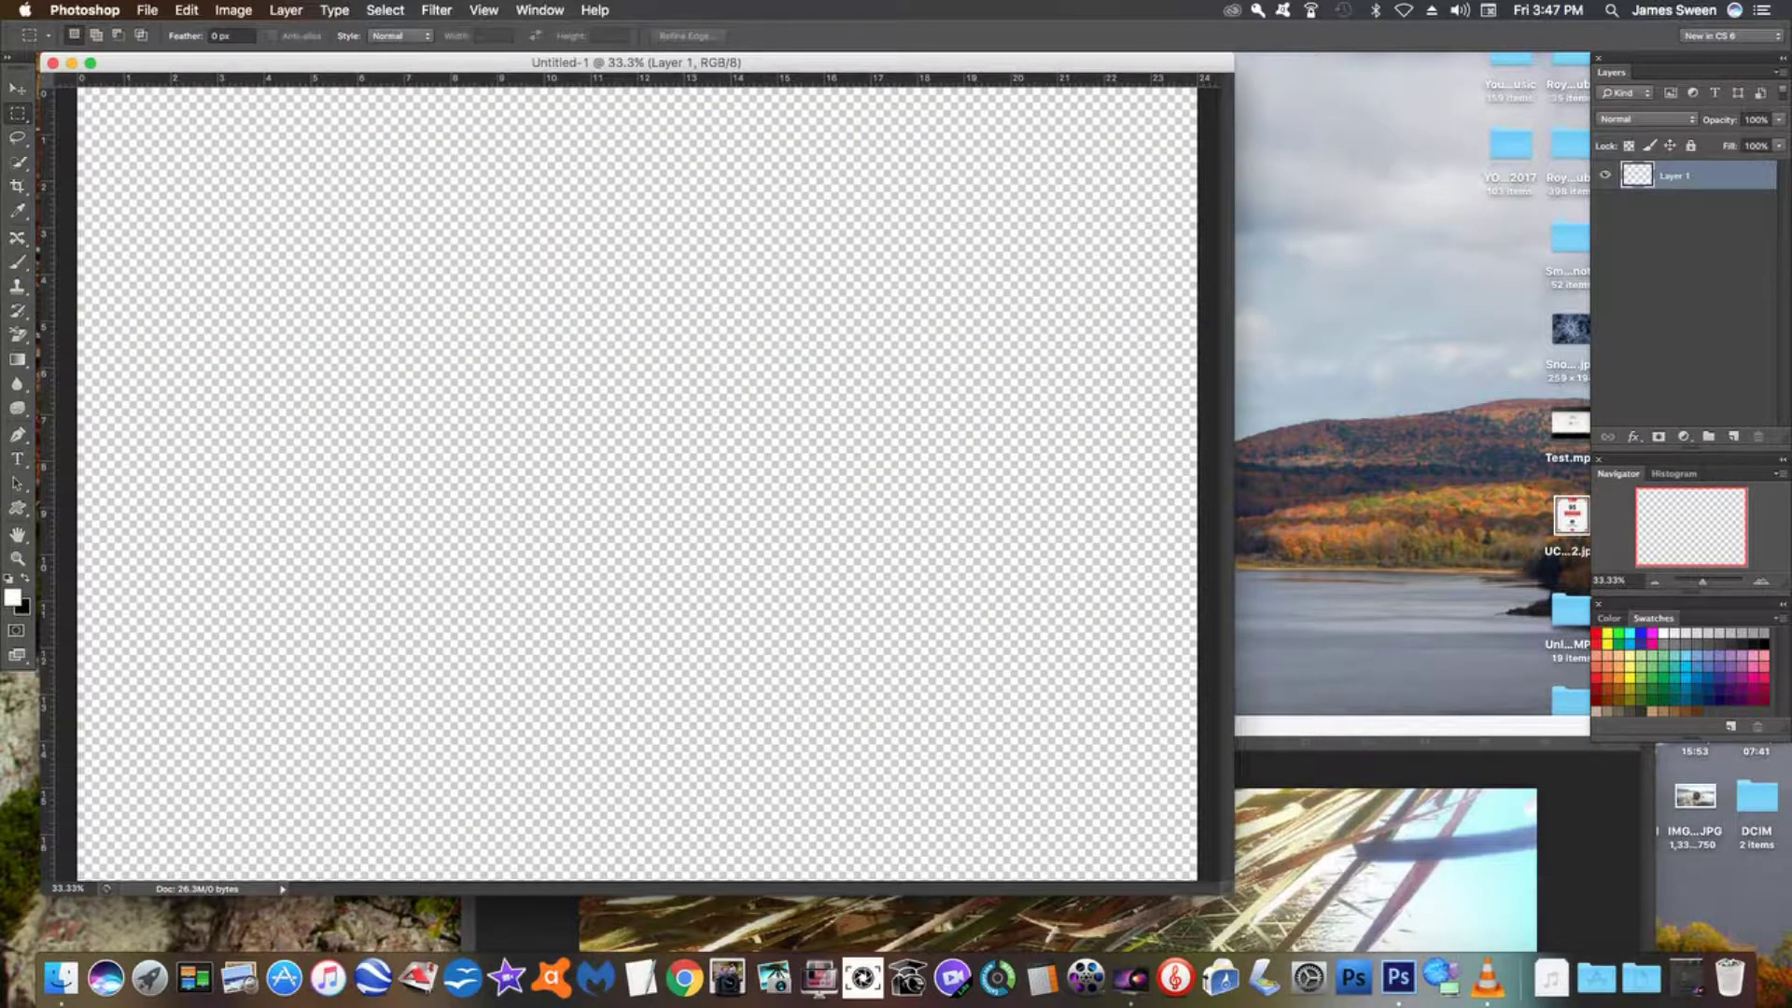
pyautogui.hotkey('ctrl', 'Tab')
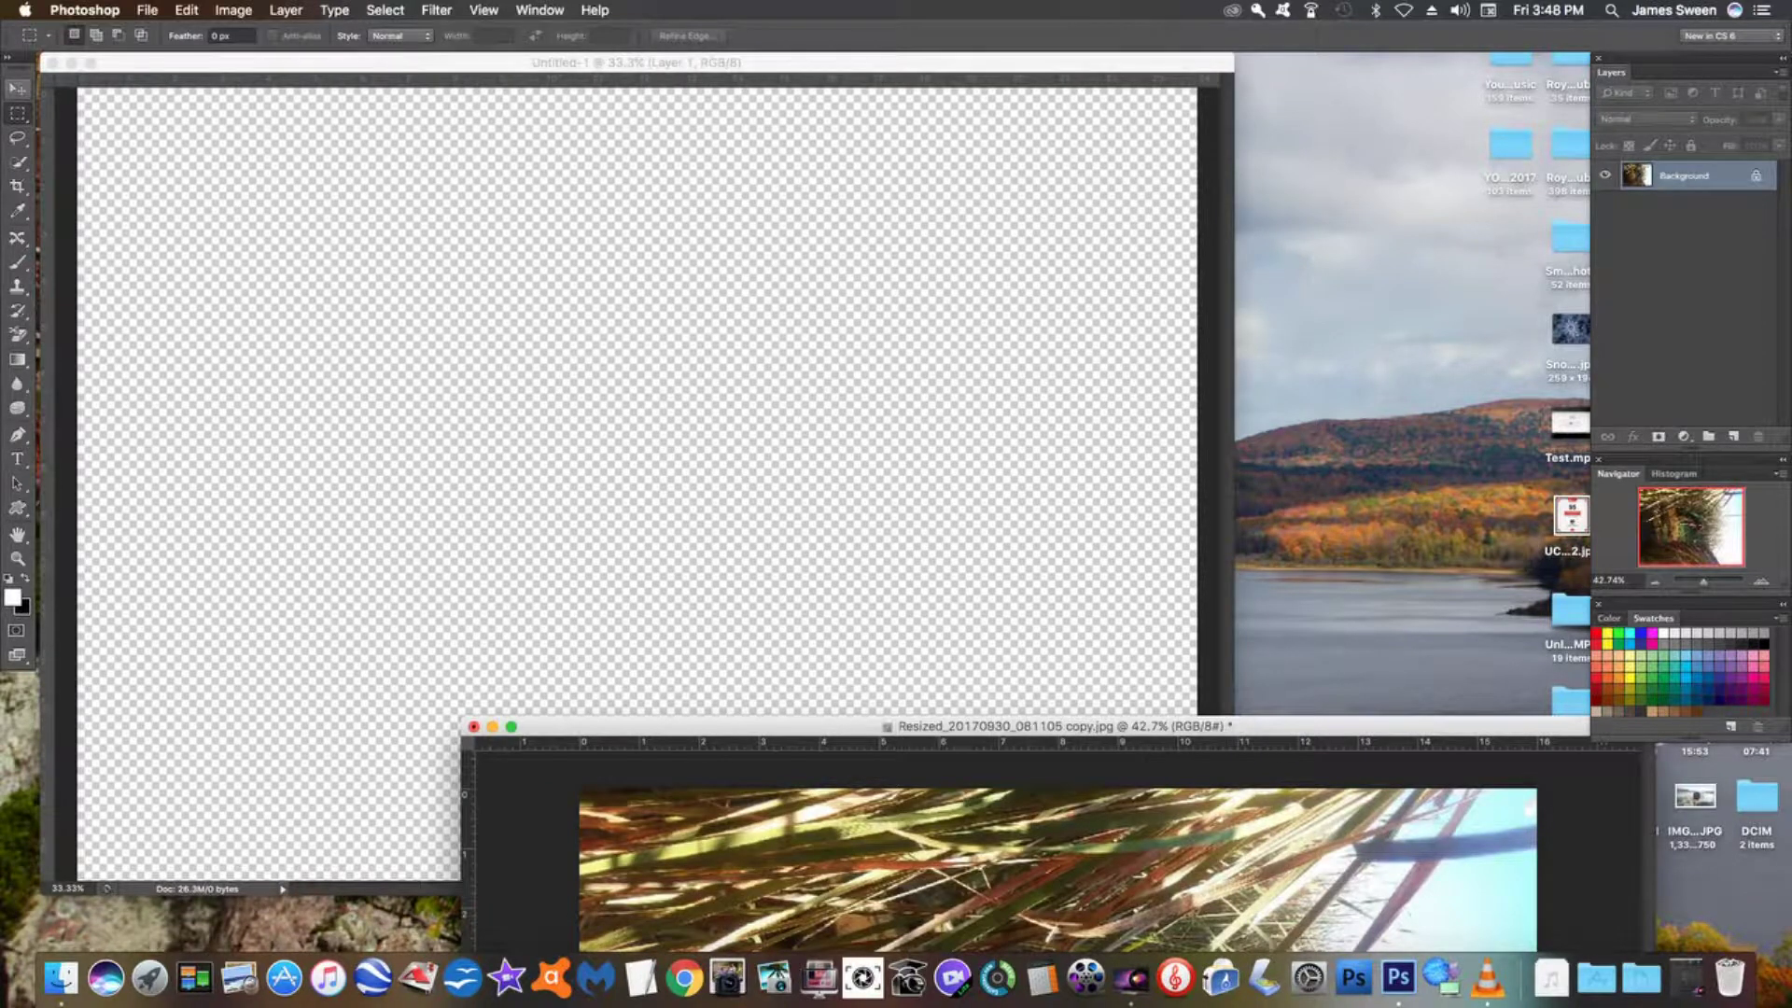
pyautogui.click(18, 89)
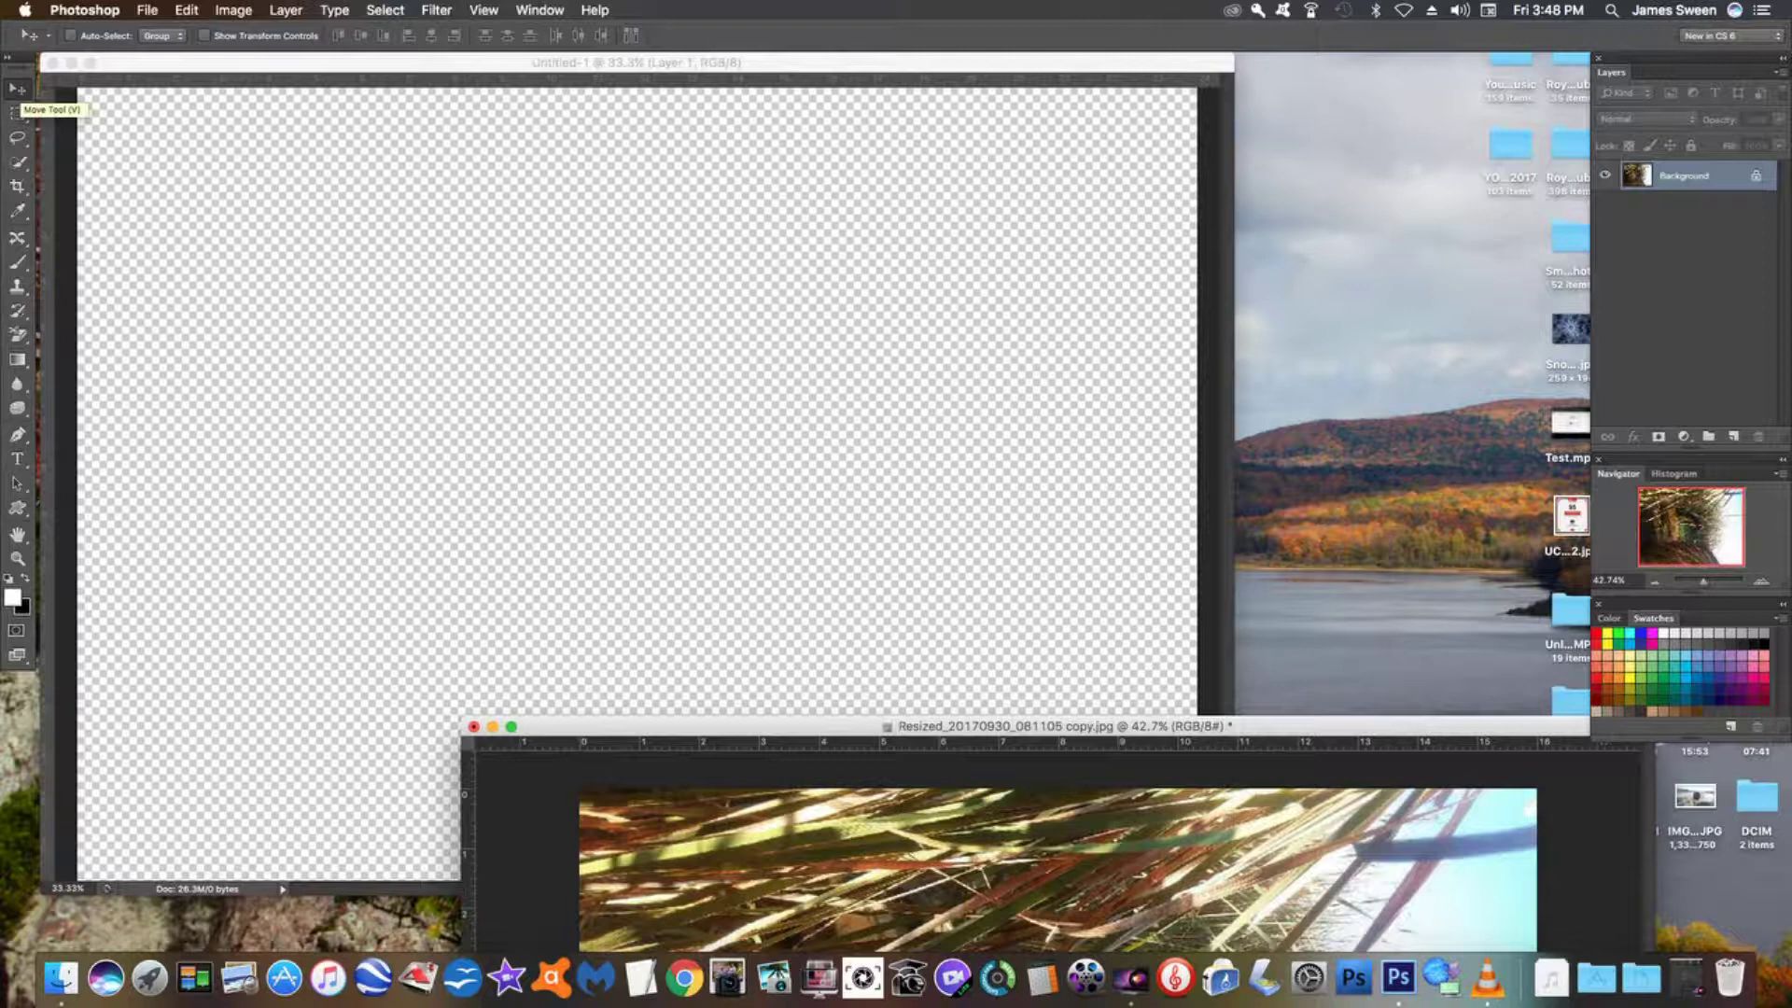
pyautogui.moveTo(933, 859); pyautogui.dragTo(717, 433)
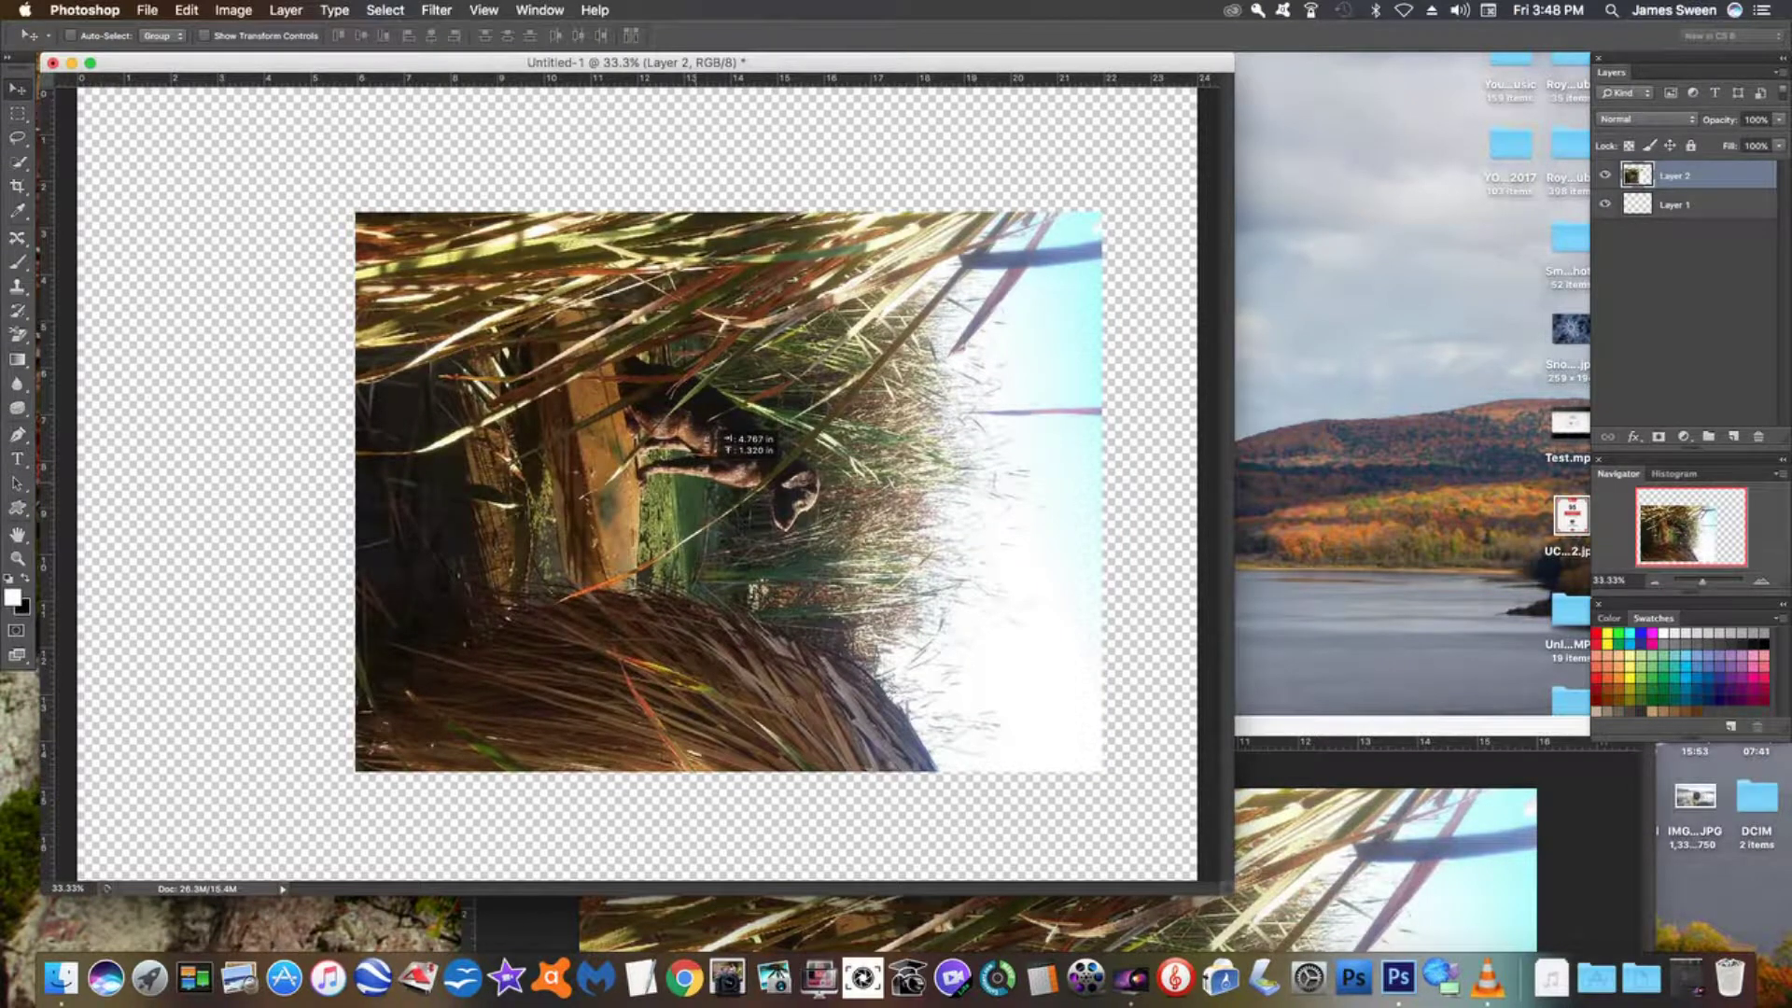
pyautogui.moveTo(717, 434); pyautogui.dragTo(633, 418)
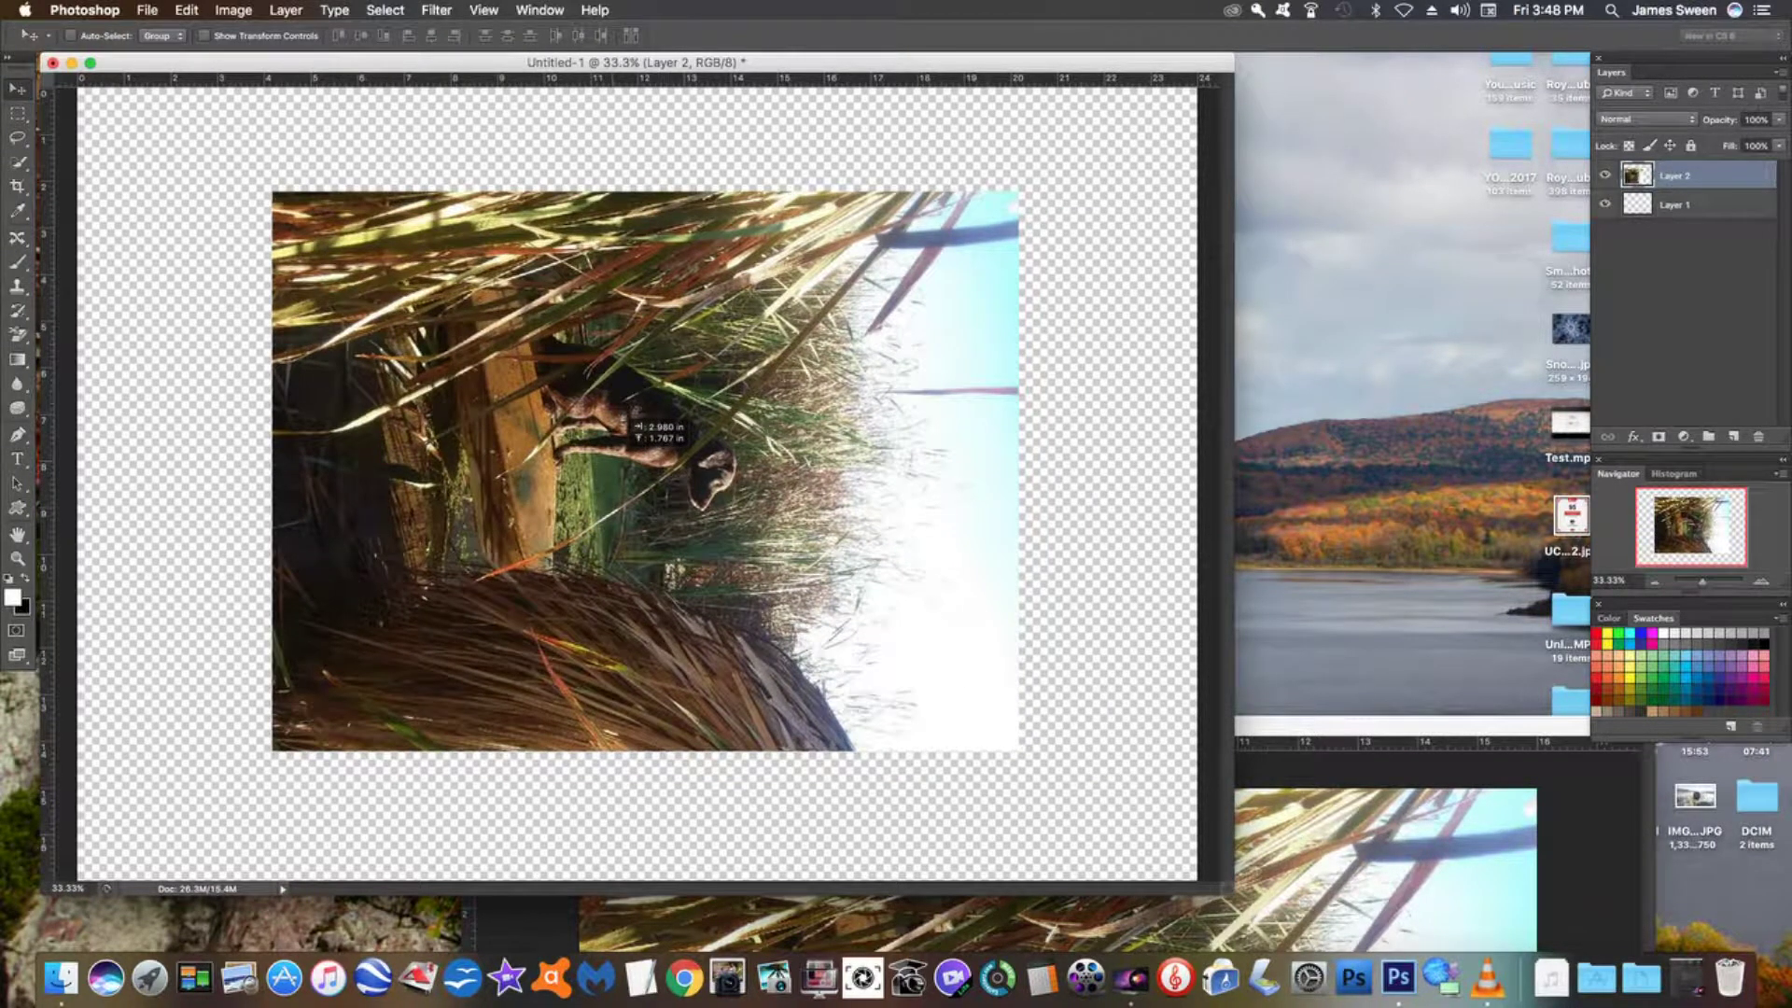
pyautogui.moveTo(634, 418); pyautogui.dragTo(635, 424)
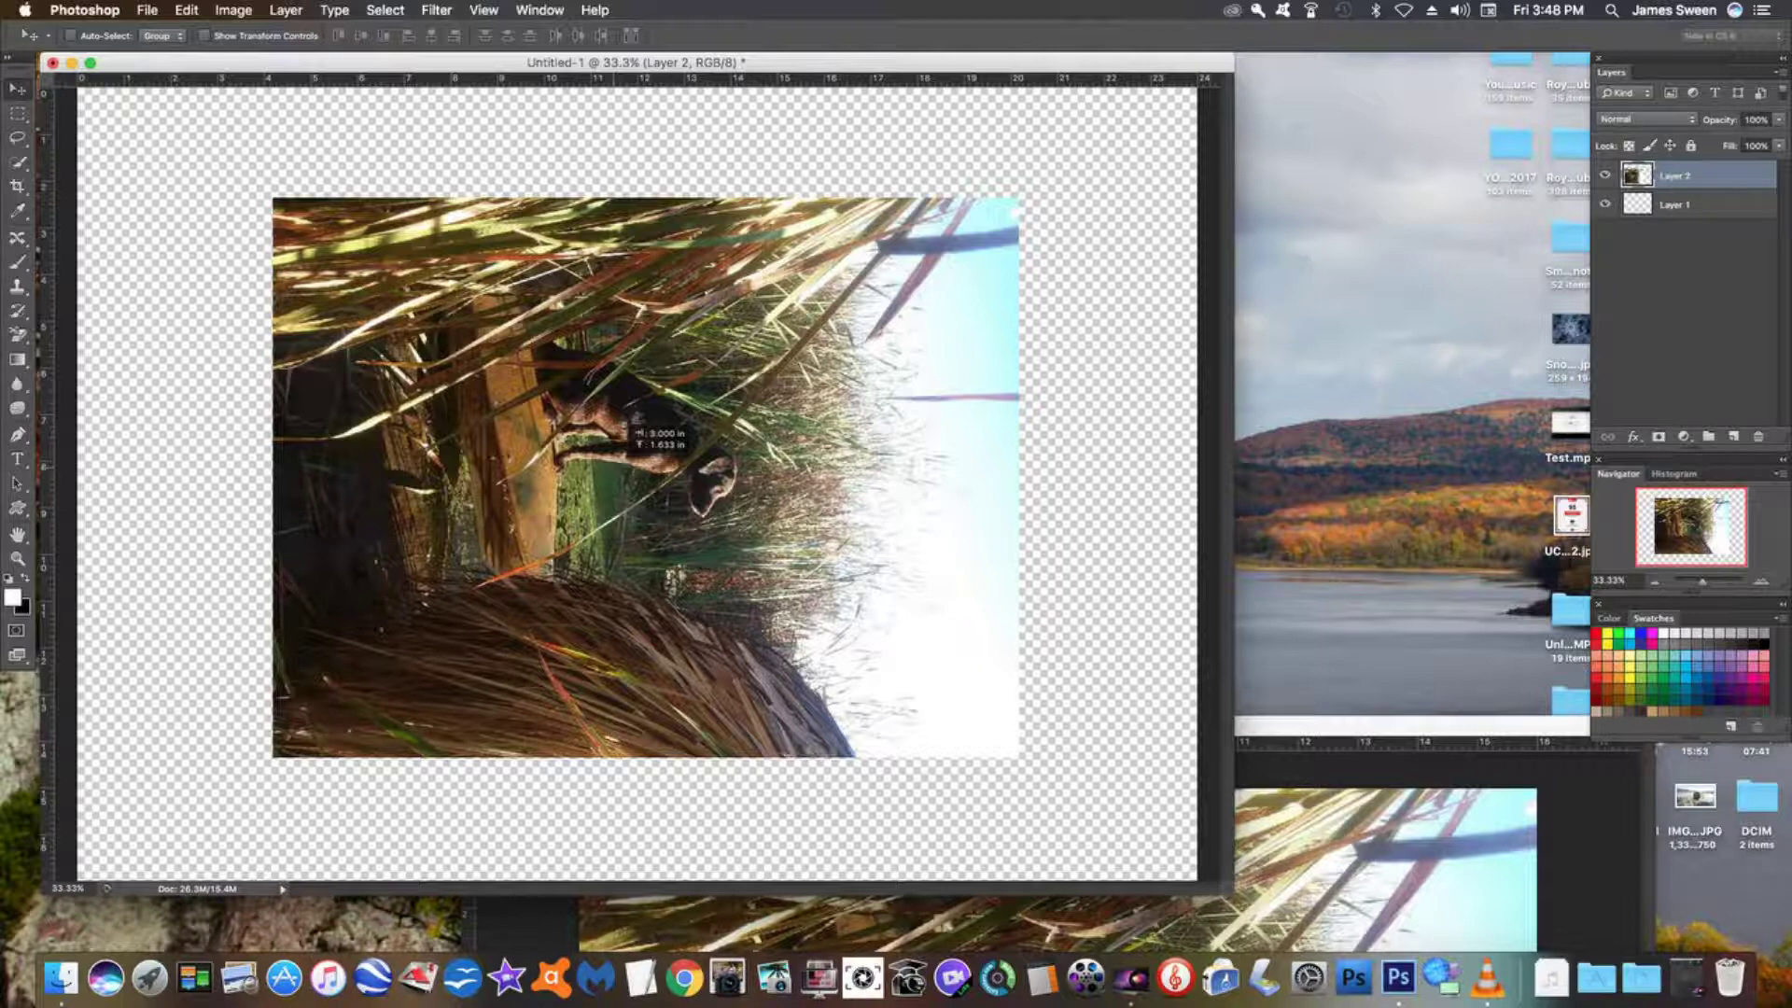
pyautogui.moveTo(636, 417); pyautogui.dragTo(636, 417)
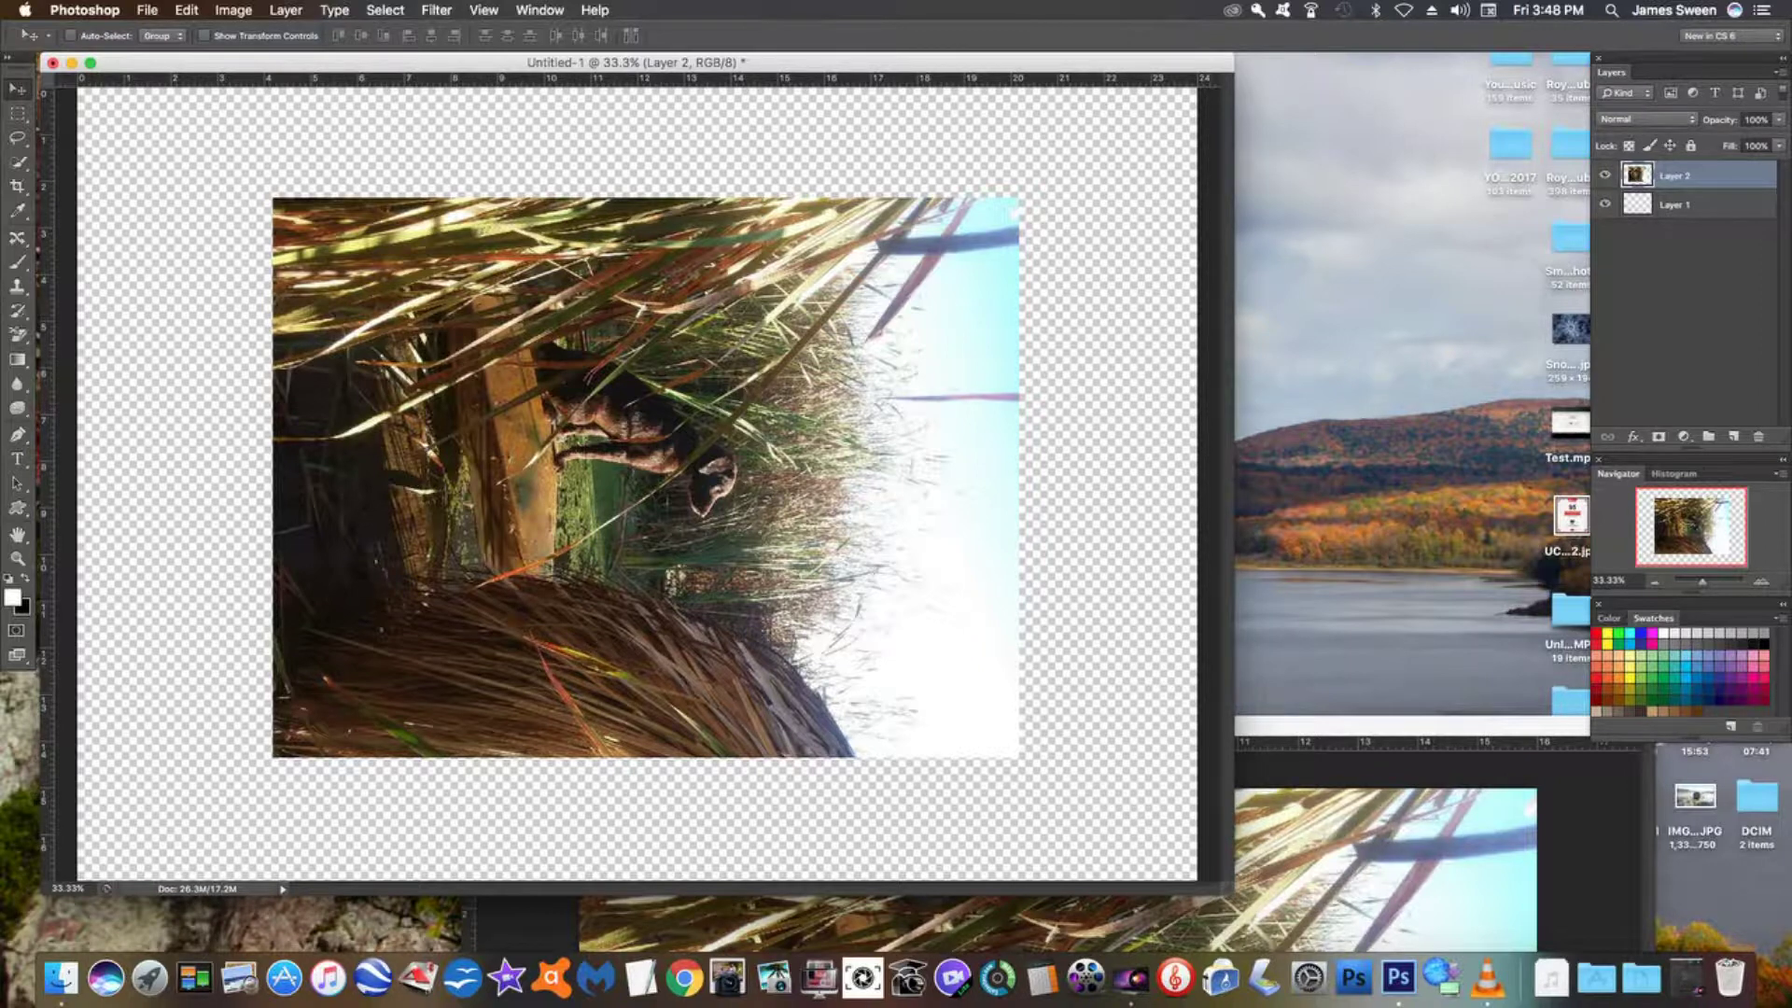
# Step: Flatten the 24 by 17 inch composition into a single background layer
pyautogui.click(285, 10)
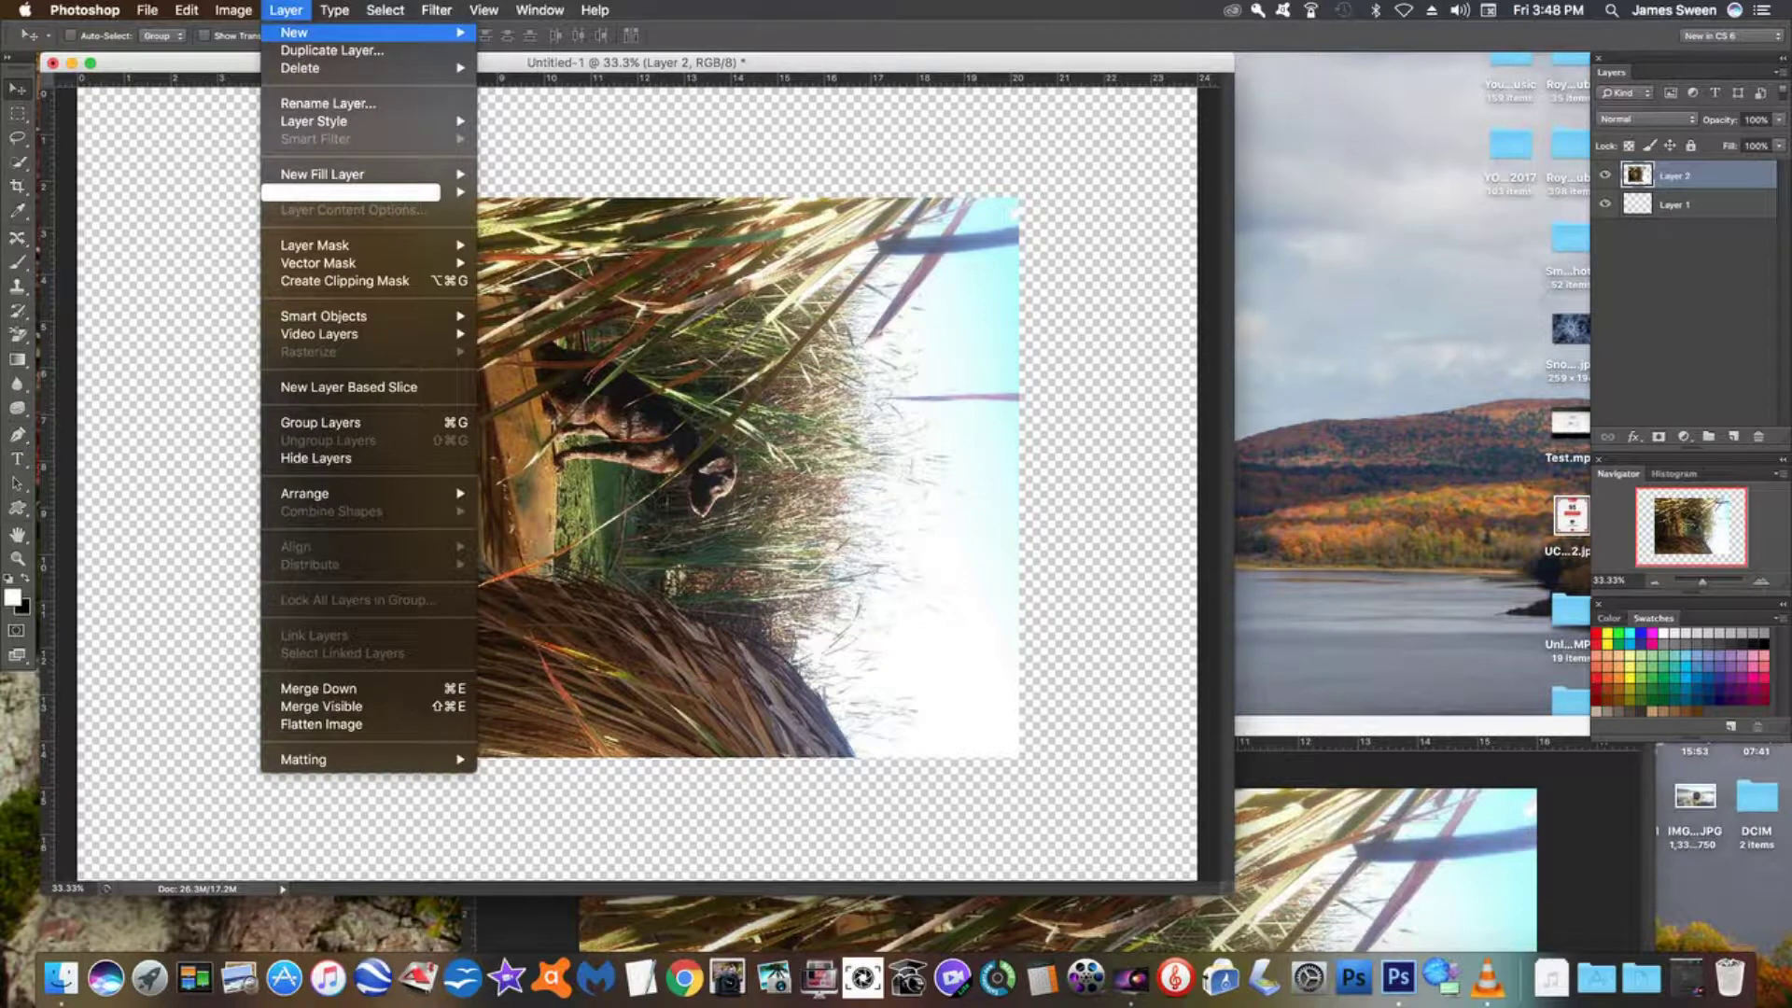
pyautogui.click(321, 724)
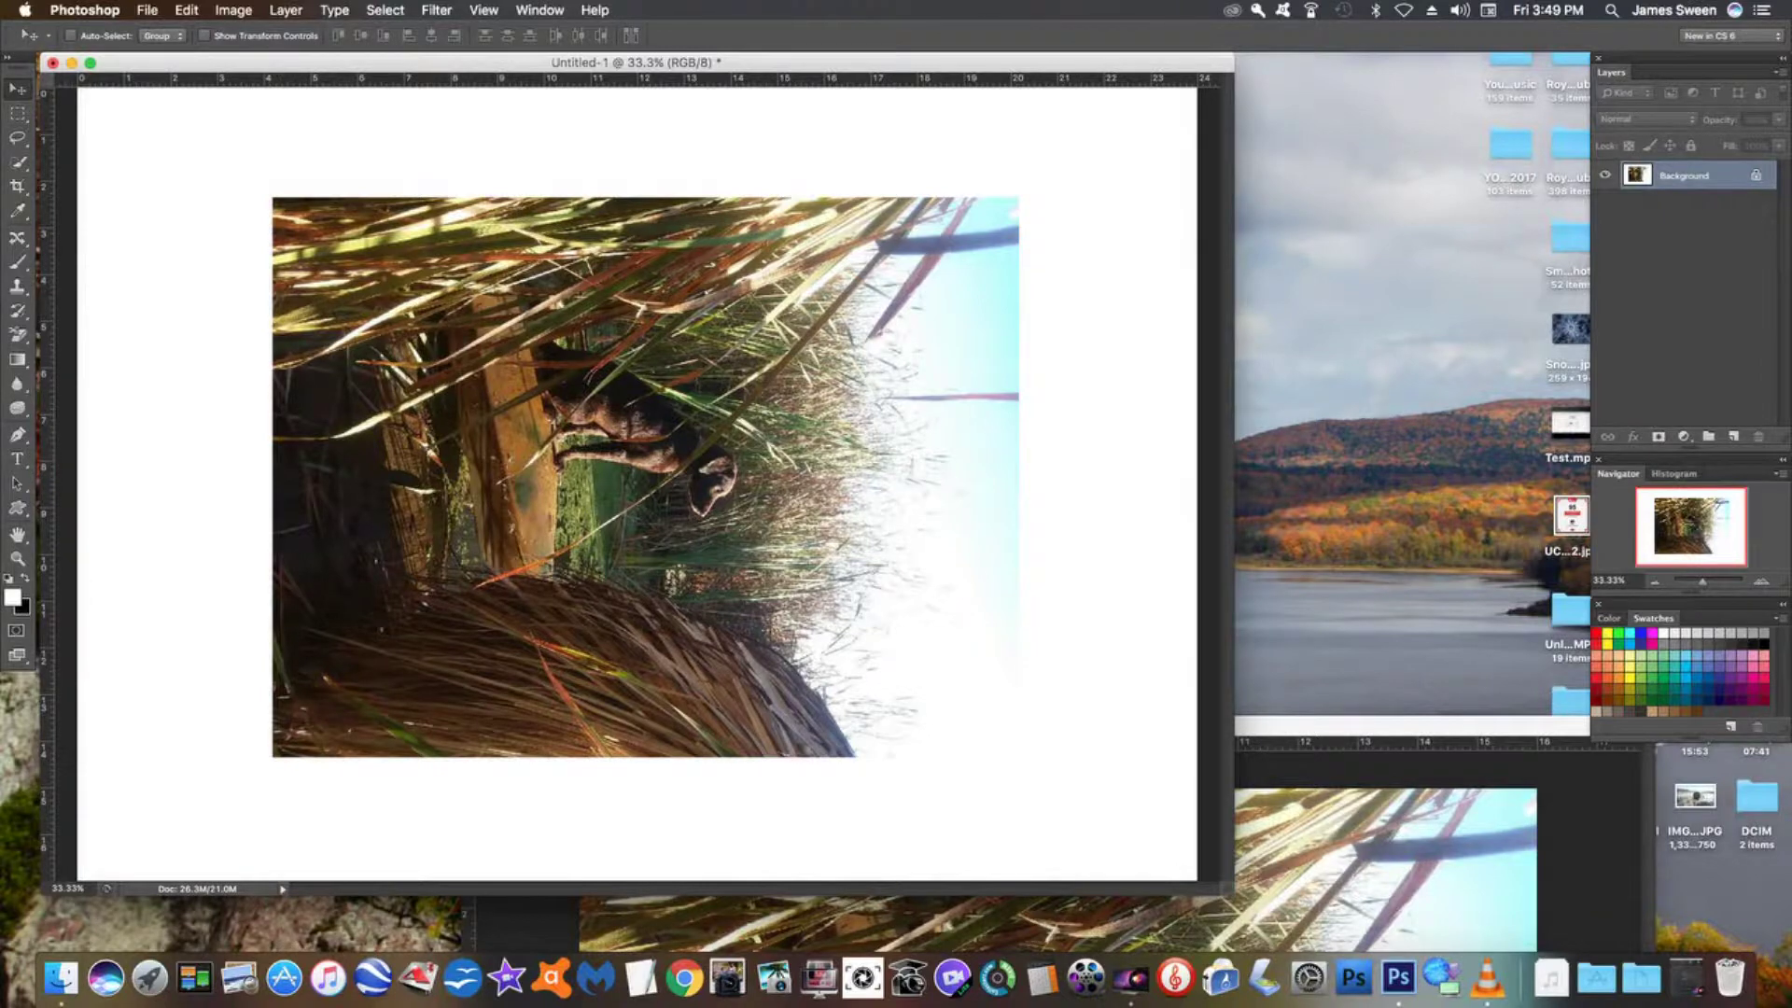
# Step: Open the print setup for the flattened image and keep color handling on Printer Manages Colors
pyautogui.click(148, 11)
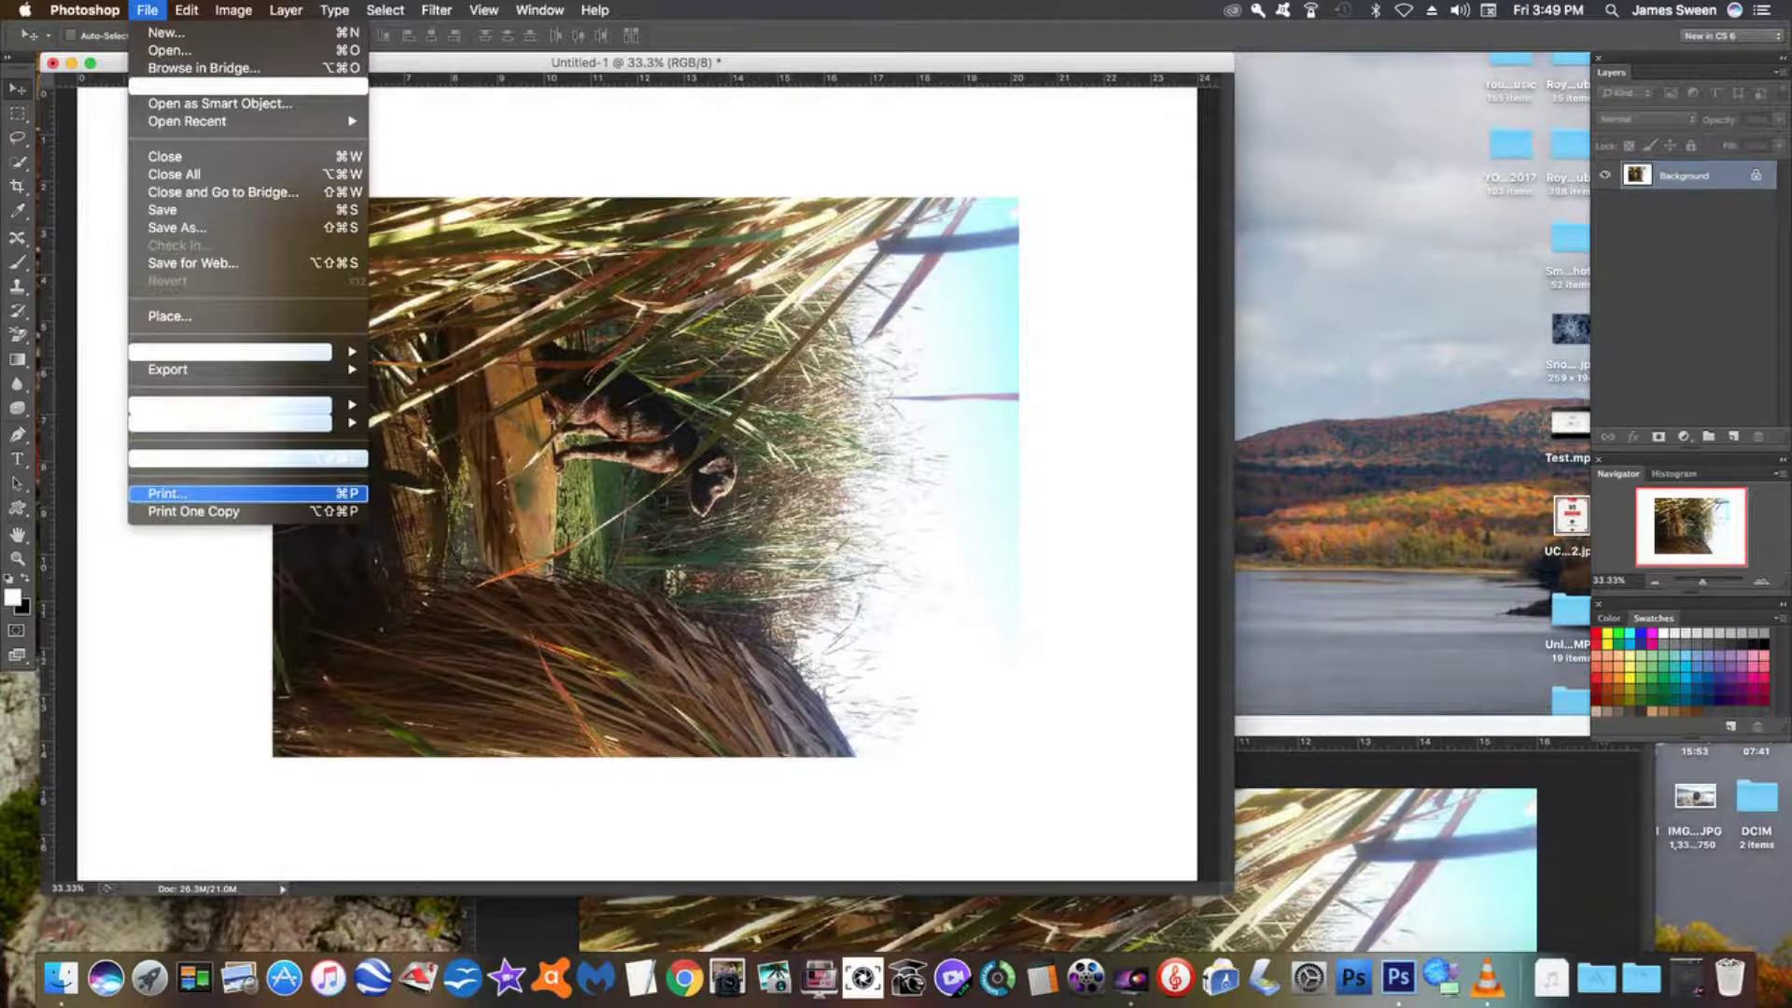
pyautogui.press('Escape')
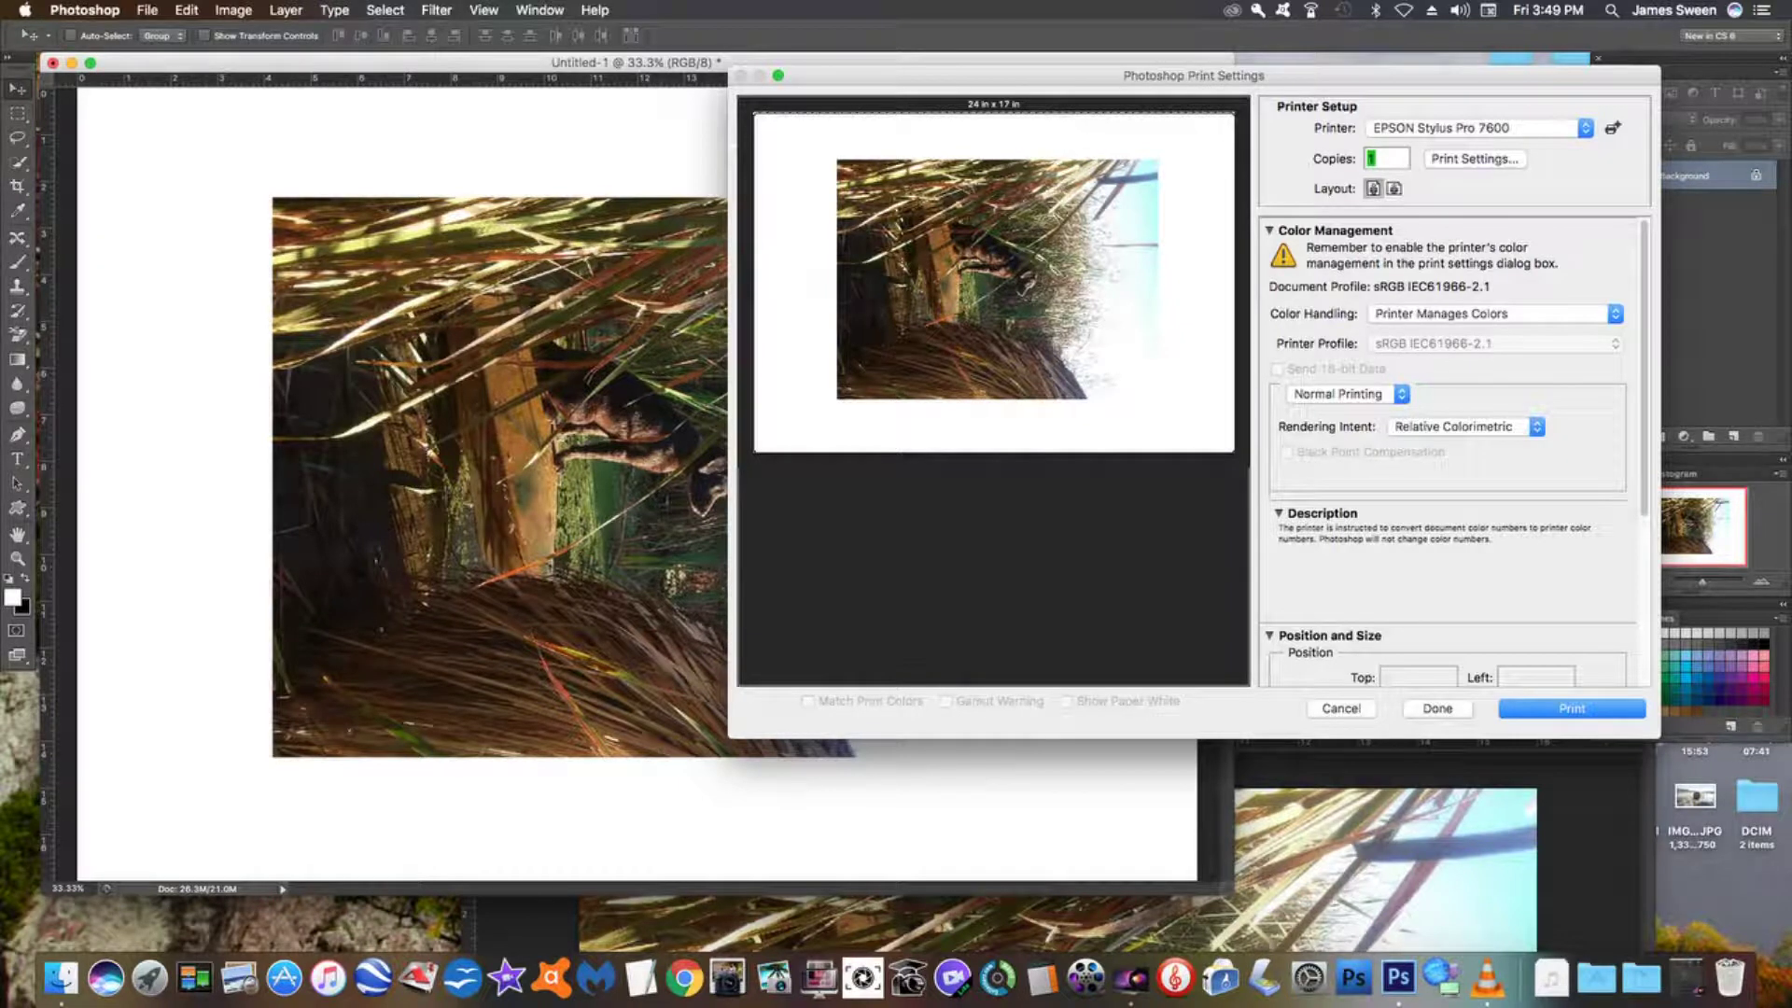
pyautogui.click(1493, 313)
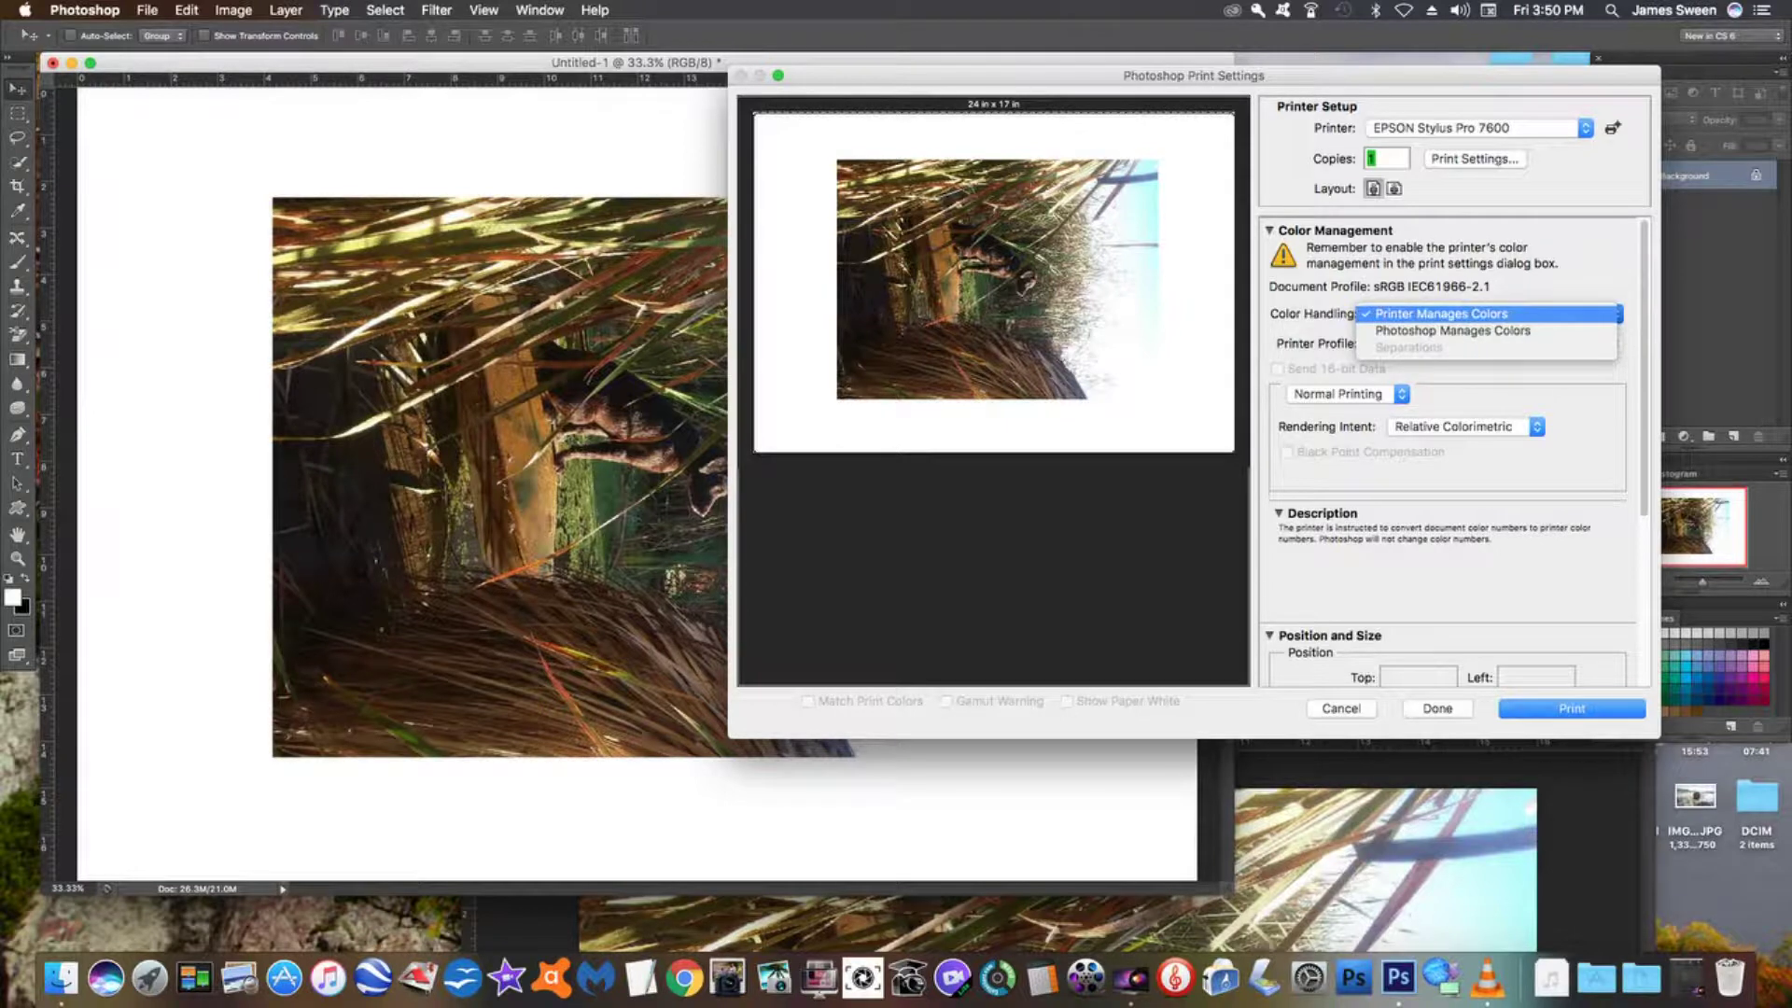
pyautogui.press('Return')
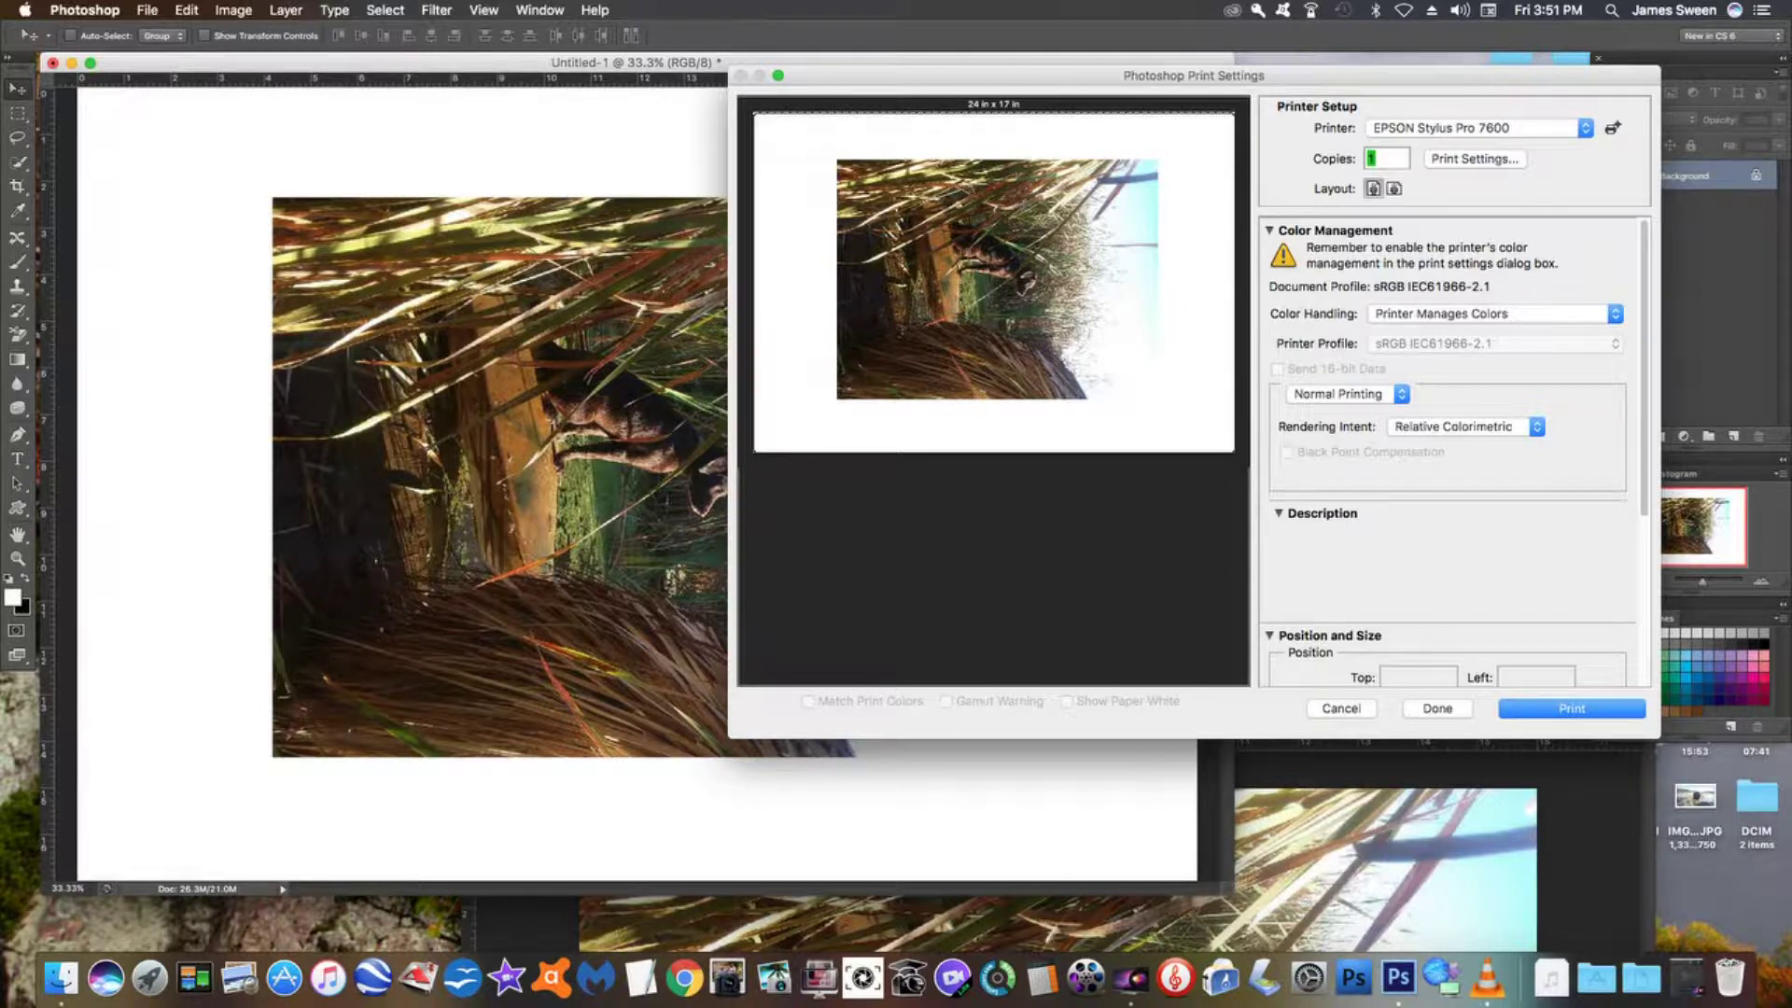
# Step: In the EPSON Stylus Pro 7600 driver's Print Settings, choose SuperFine - 1440dpi print quality and save the settings
pyautogui.click(1475, 158)
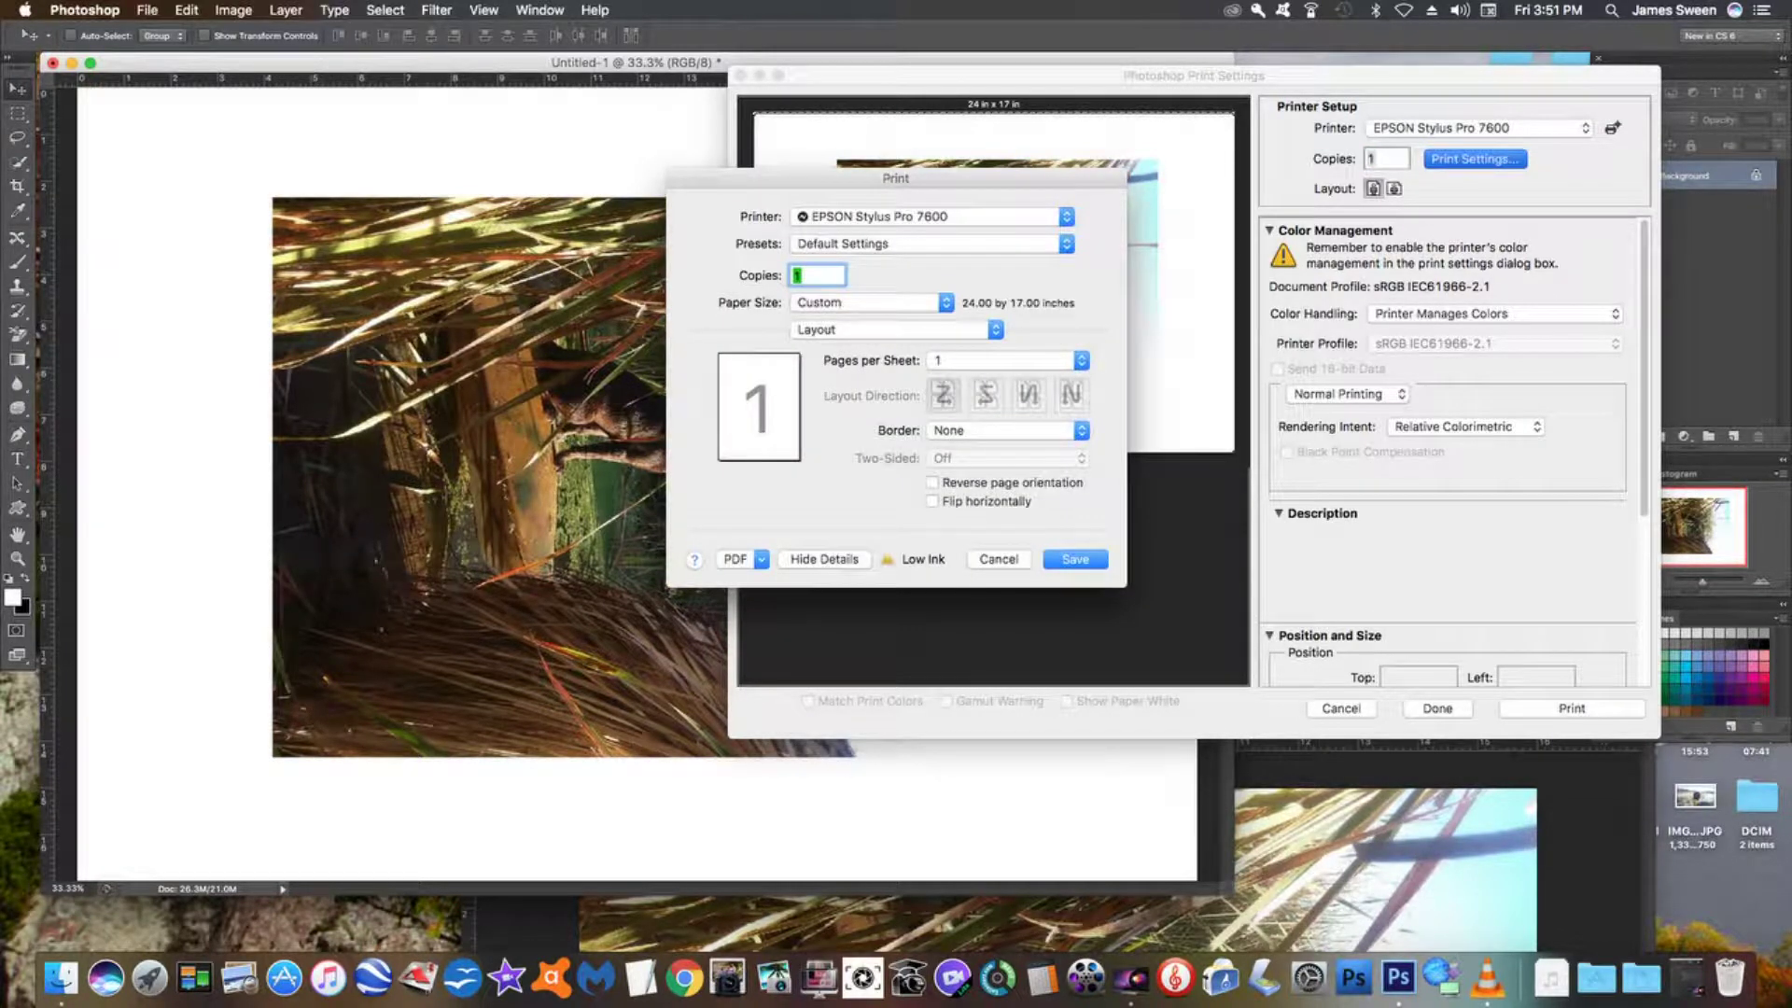
pyautogui.click(895, 329)
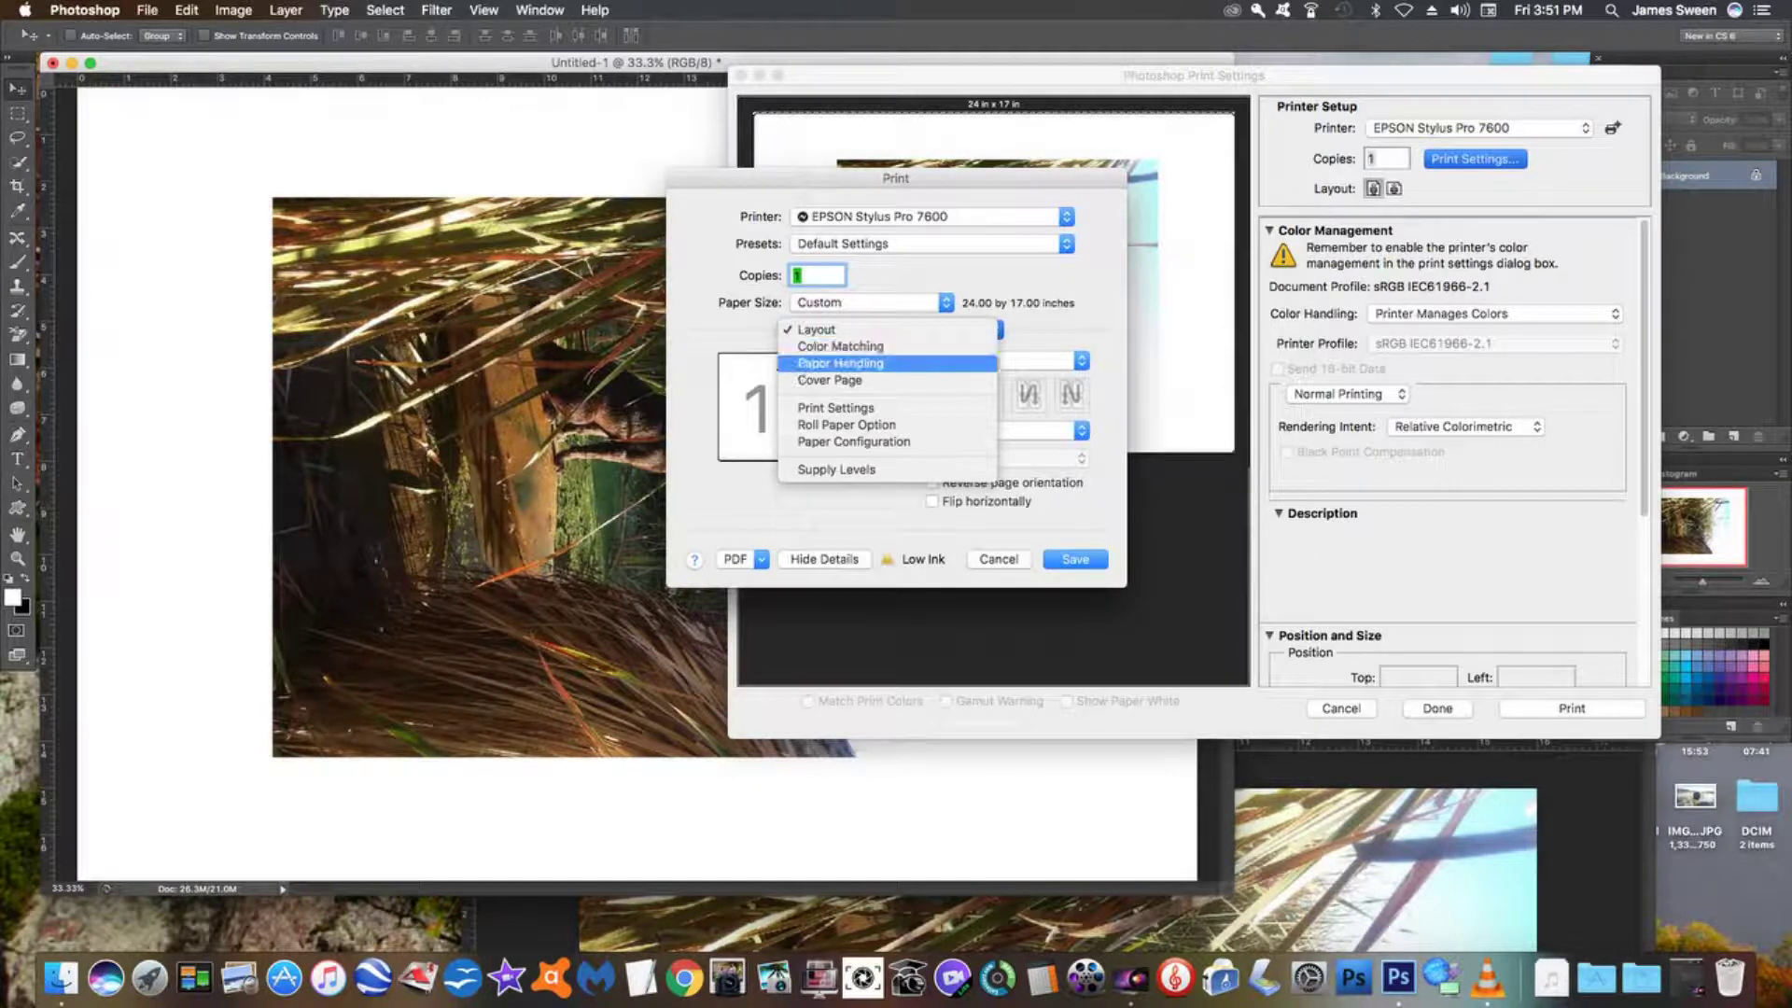
pyautogui.press('Return')
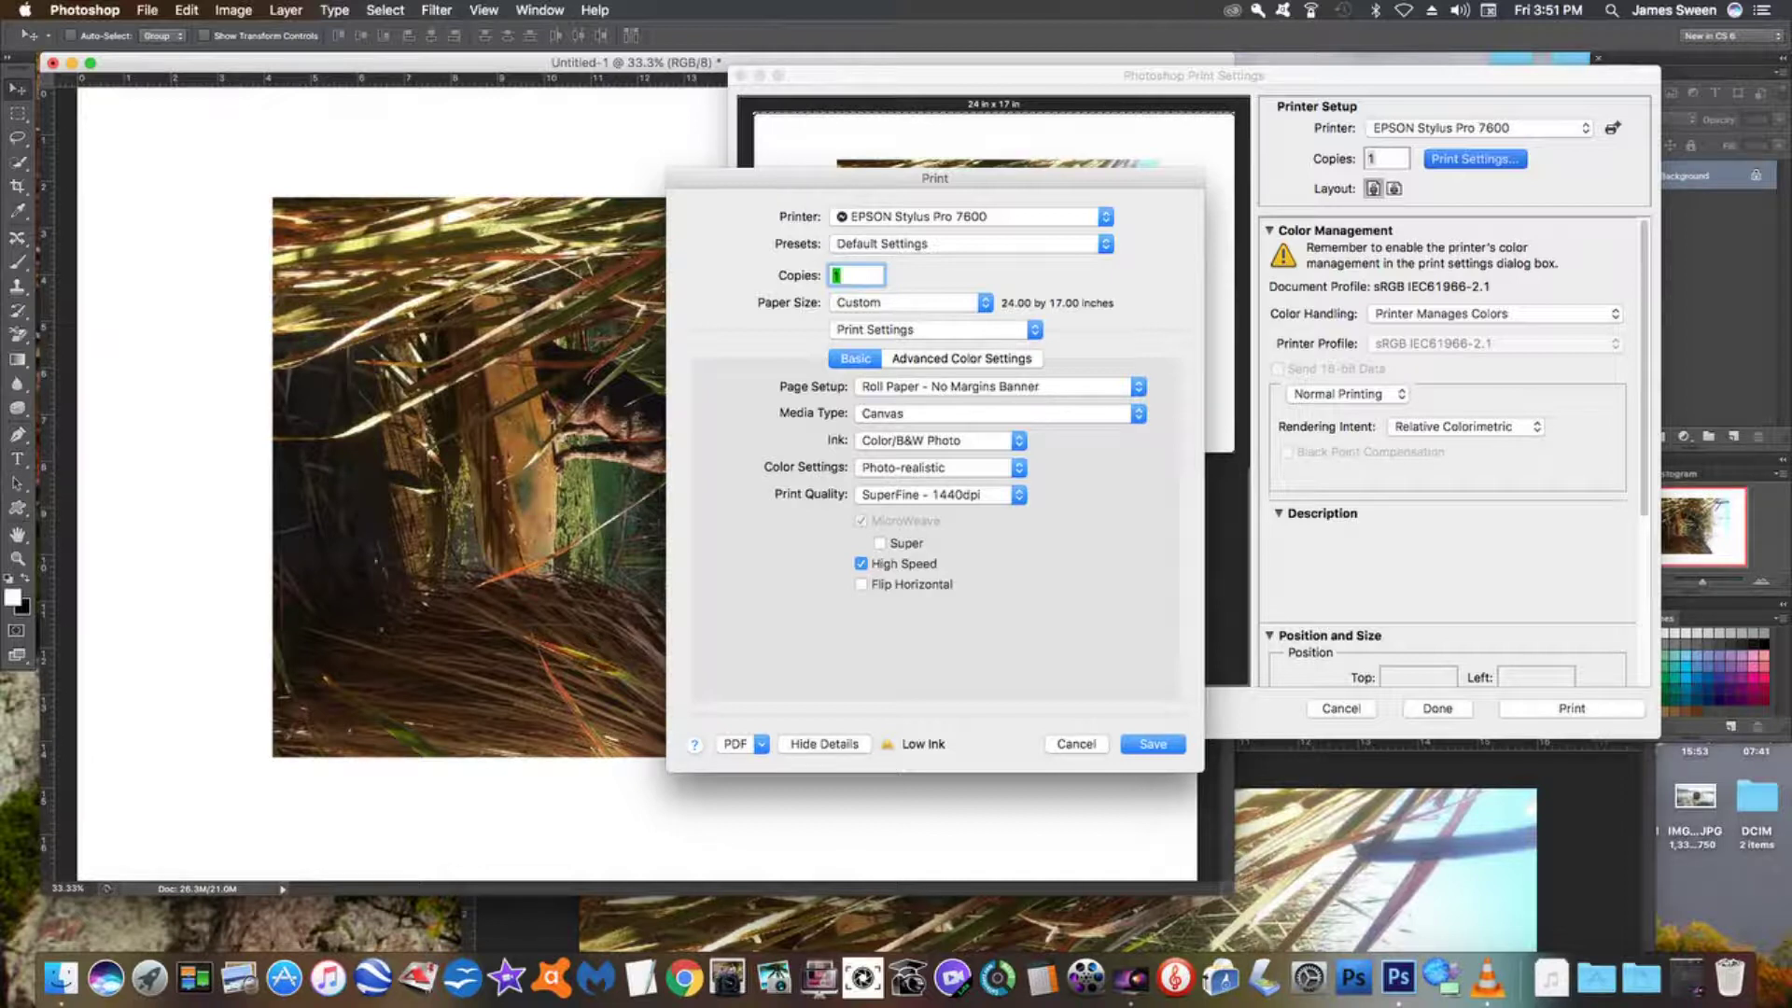
pyautogui.click(933, 494)
pyautogui.click(920, 471)
pyautogui.click(940, 495)
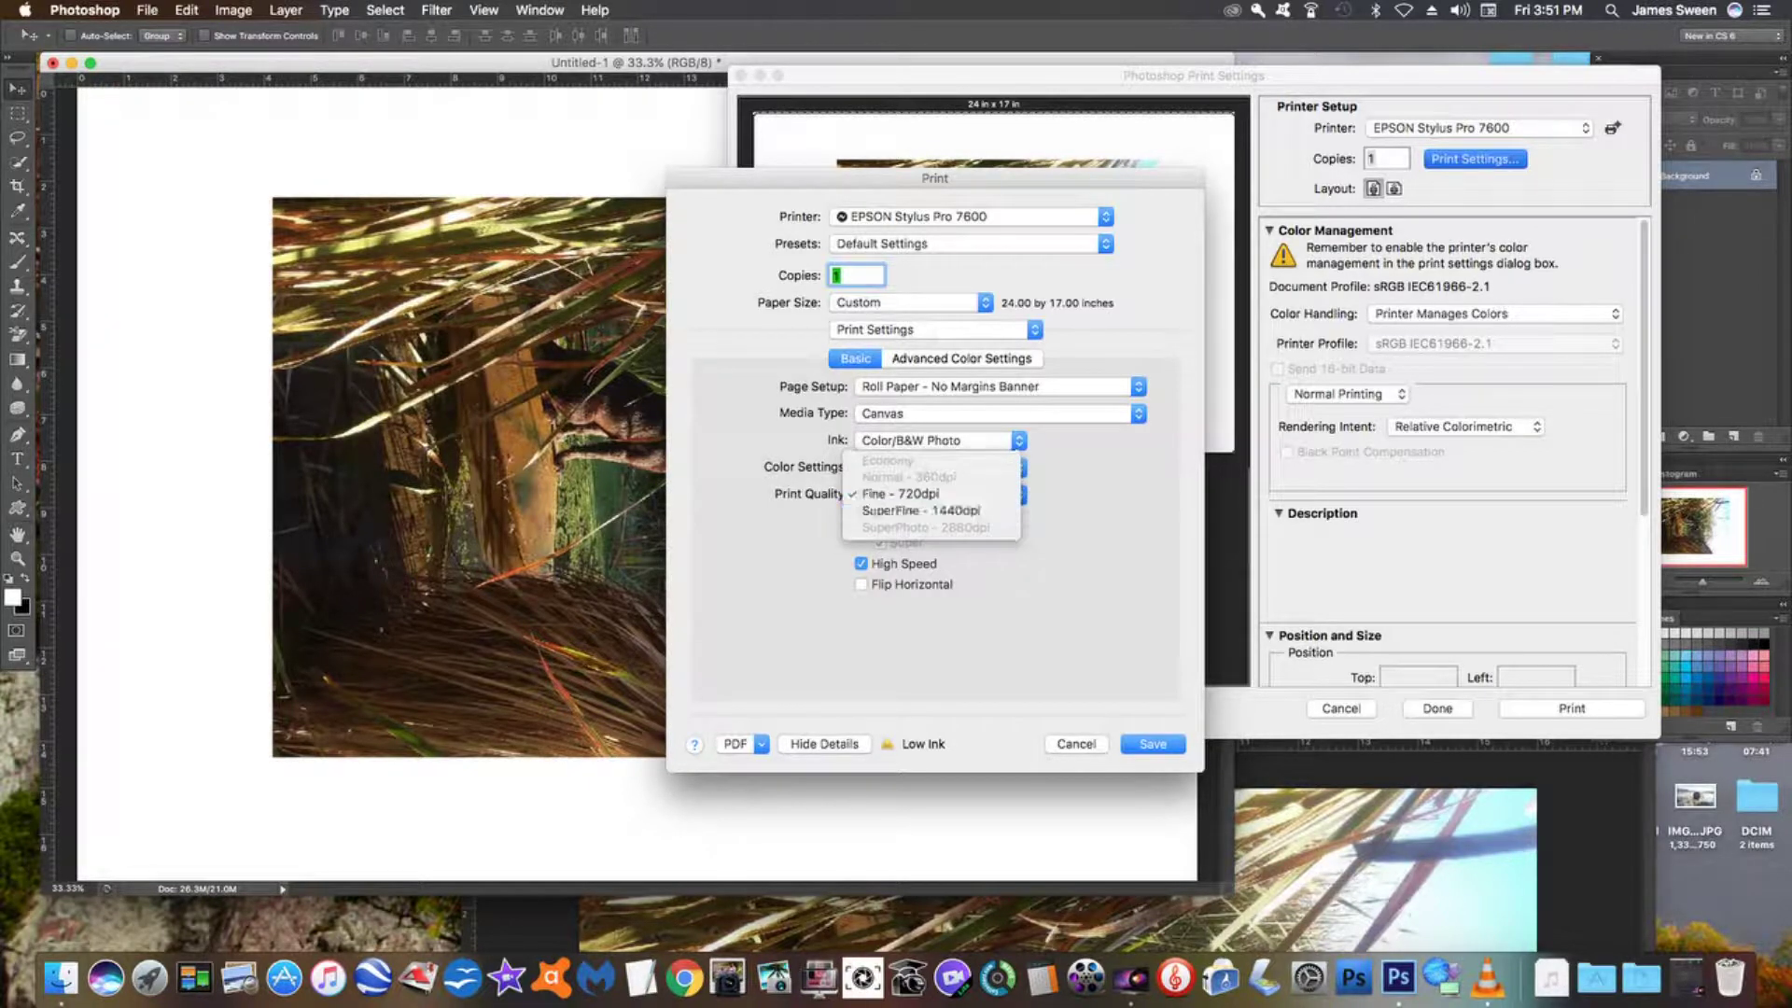
pyautogui.click(915, 513)
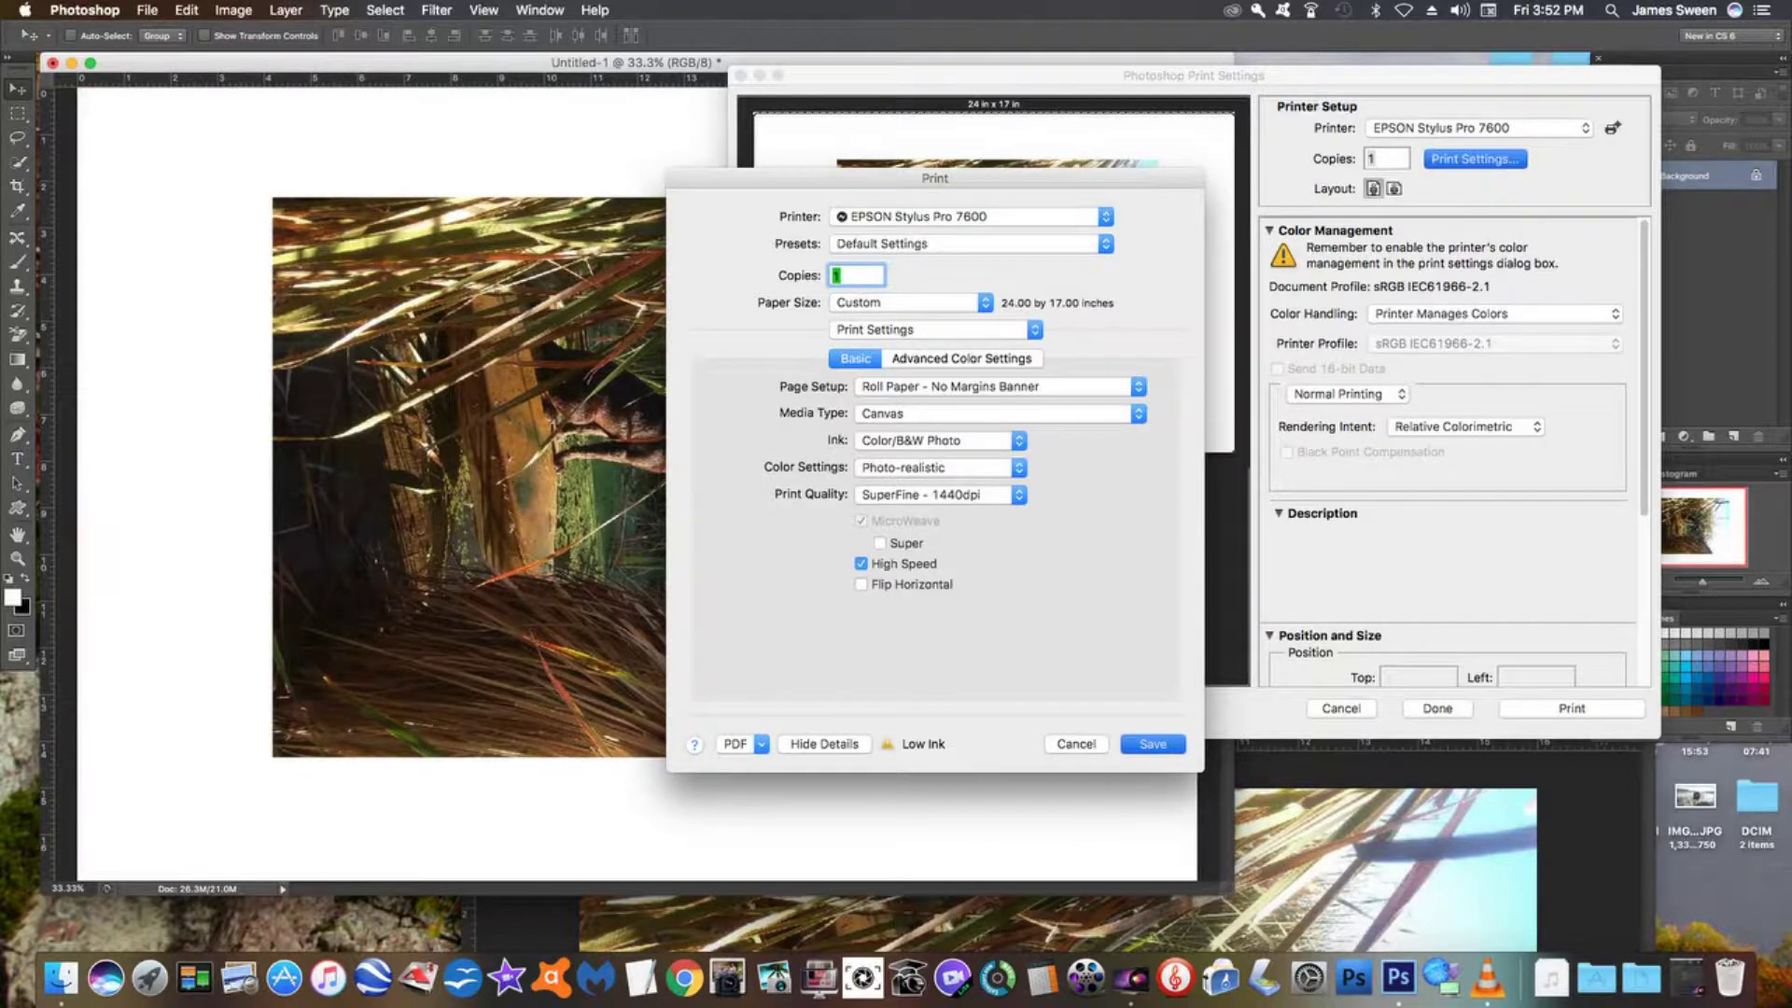
pyautogui.press('Return')
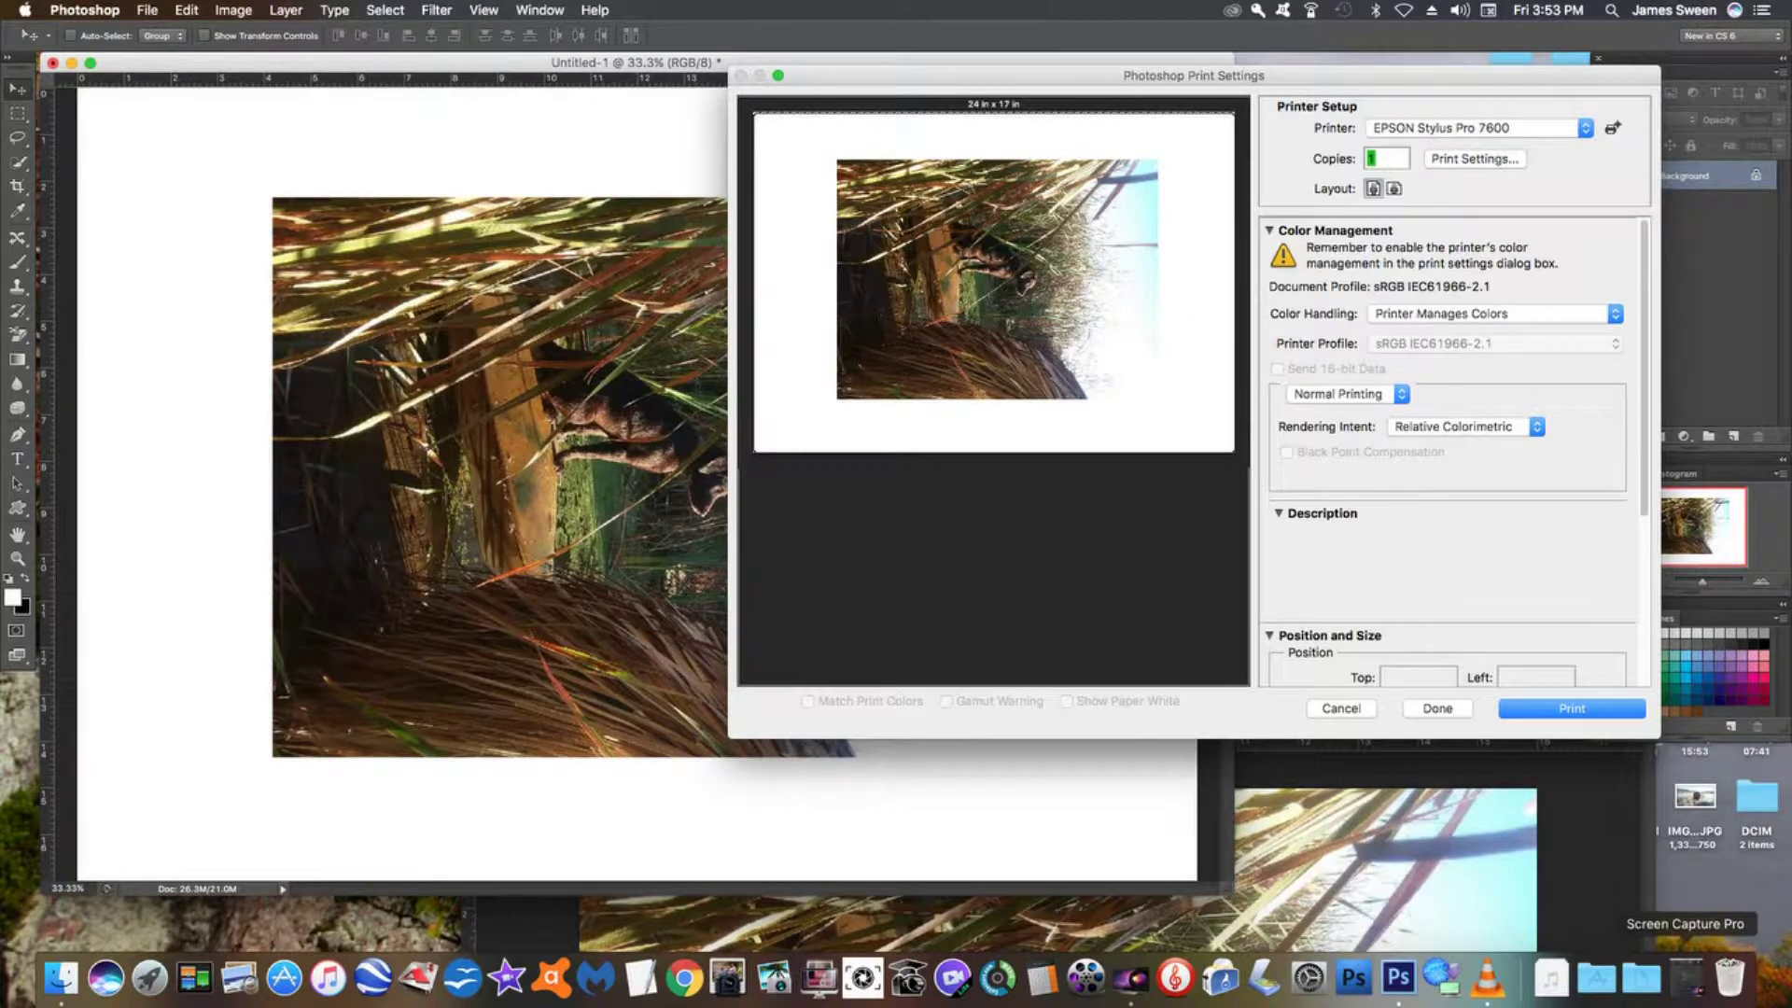
pyautogui.click(1685, 976)
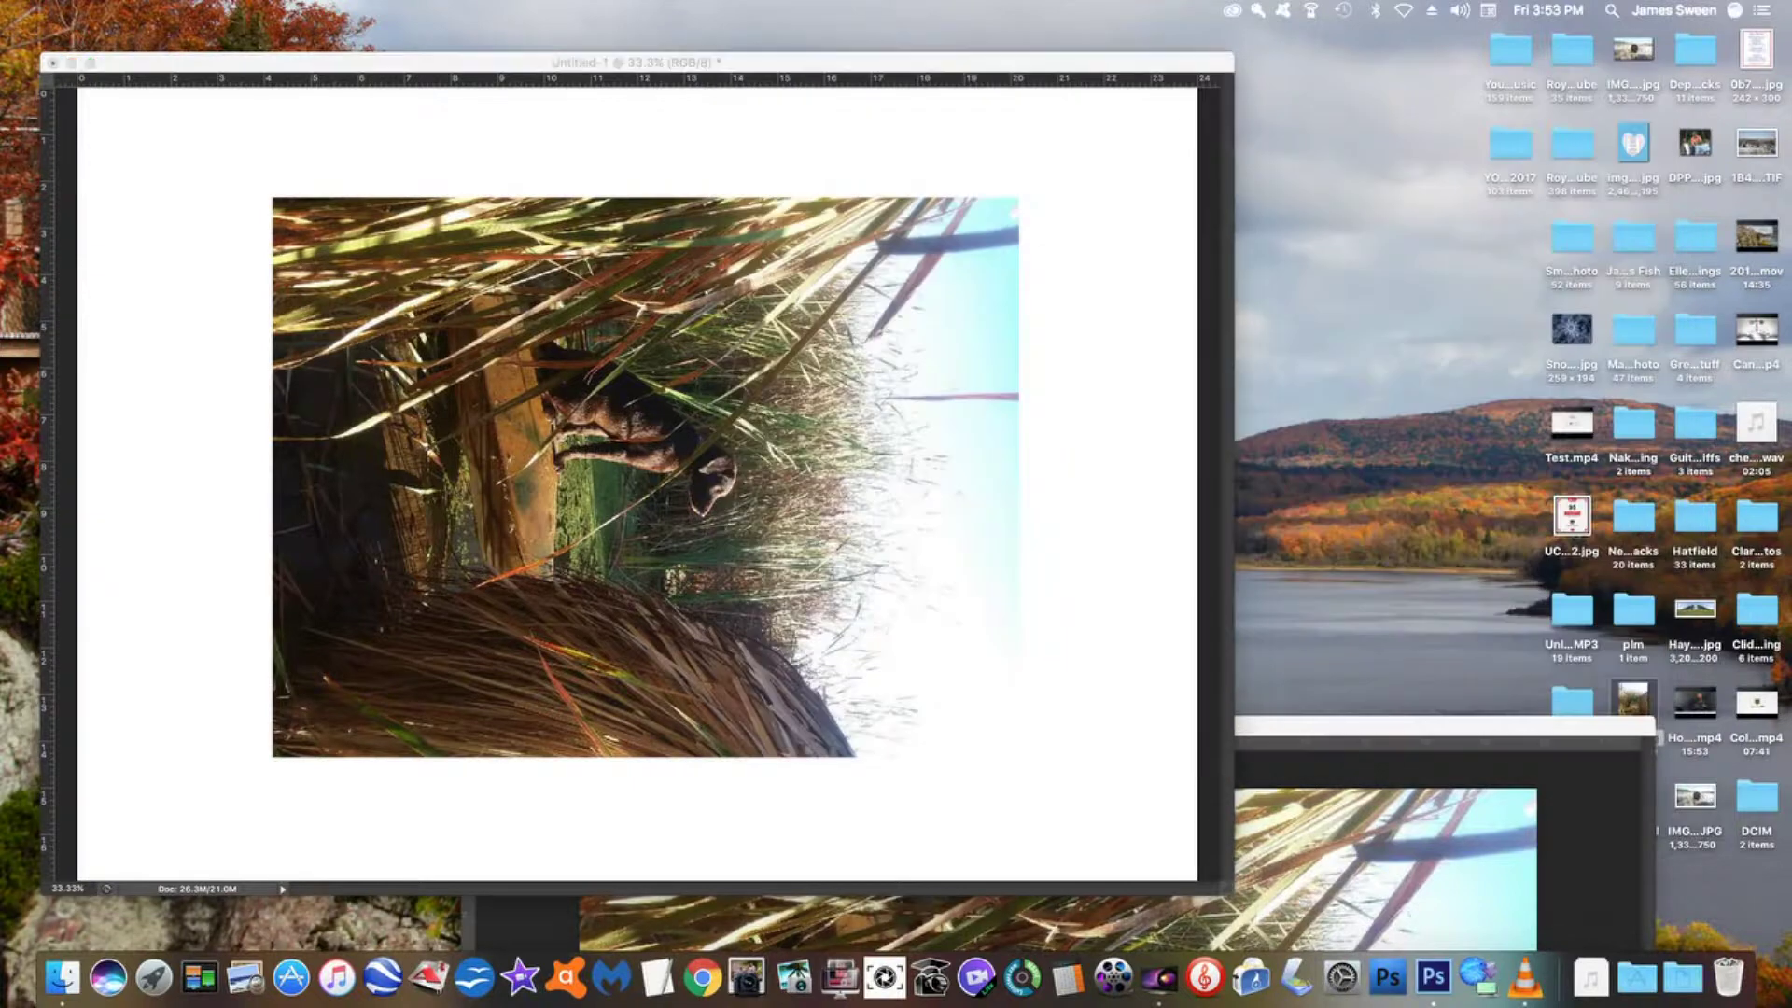